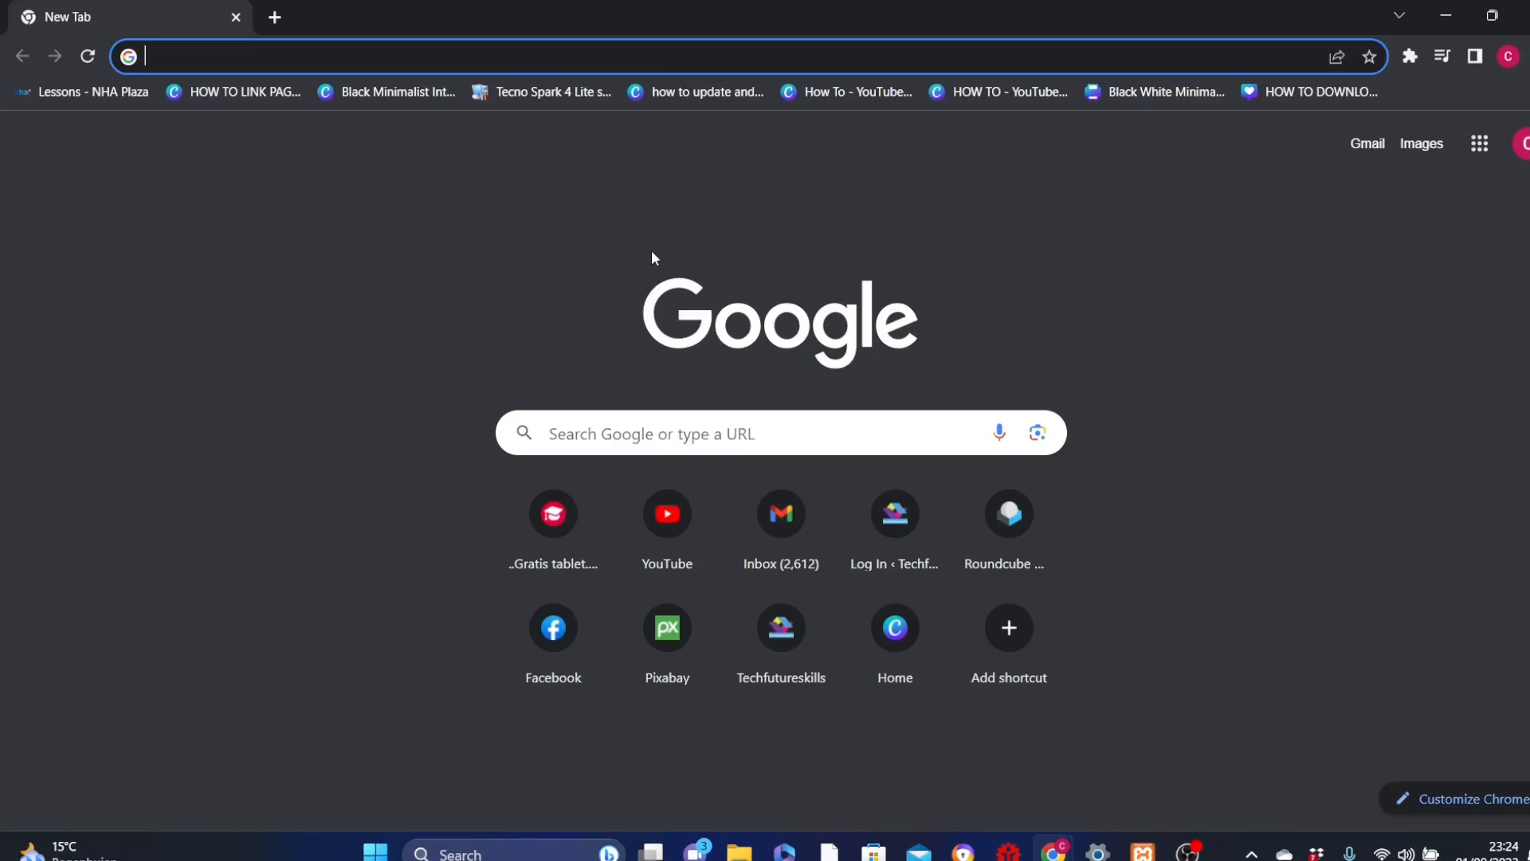
Step: Search the web for "xampp download" and open the Apache Friends download page
click(287, 57)
text(xampp download)
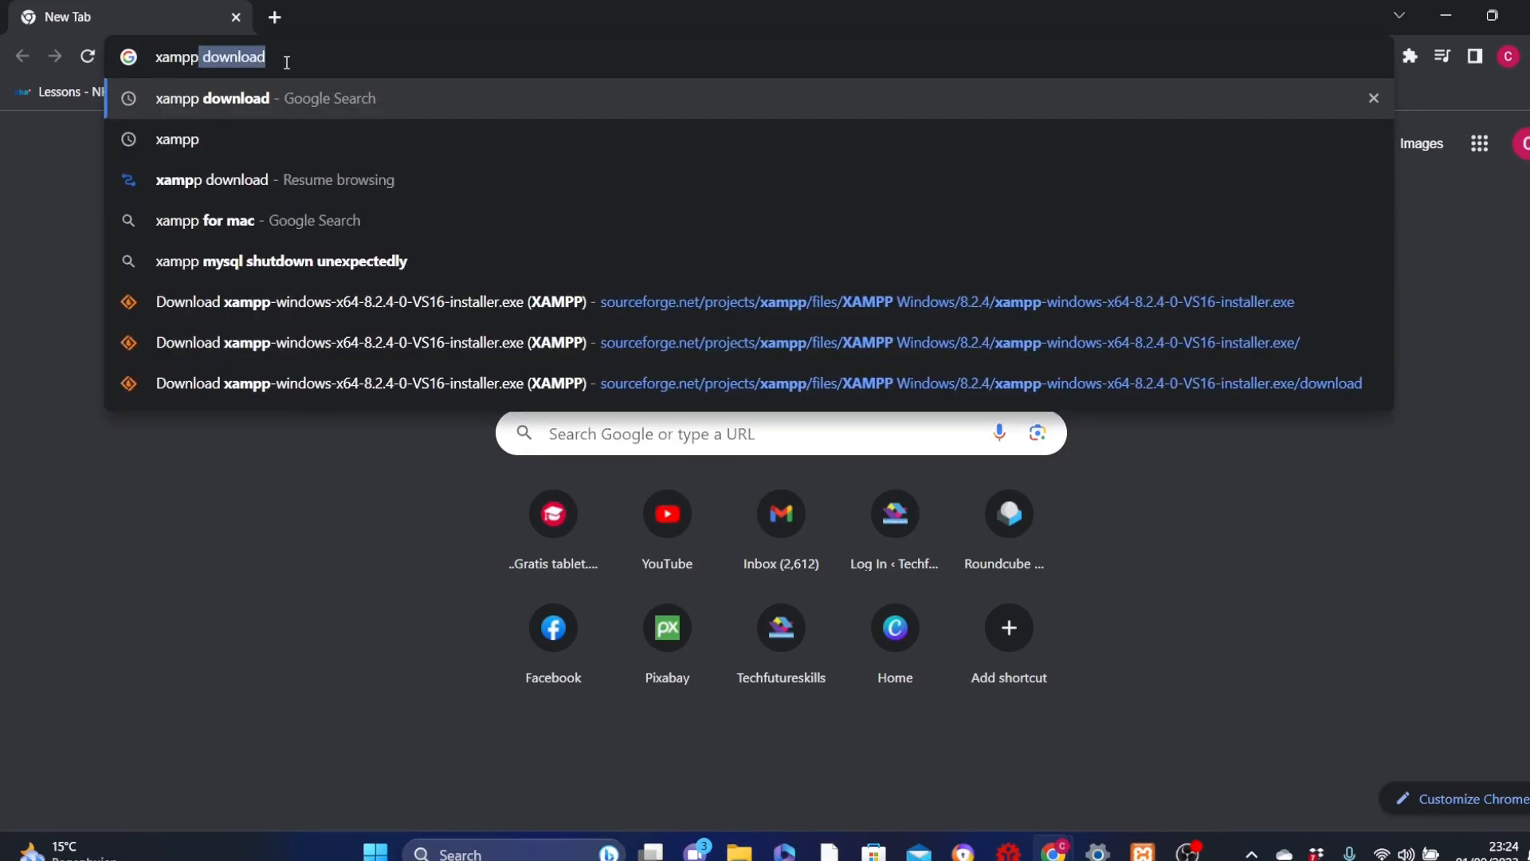
key(Return)
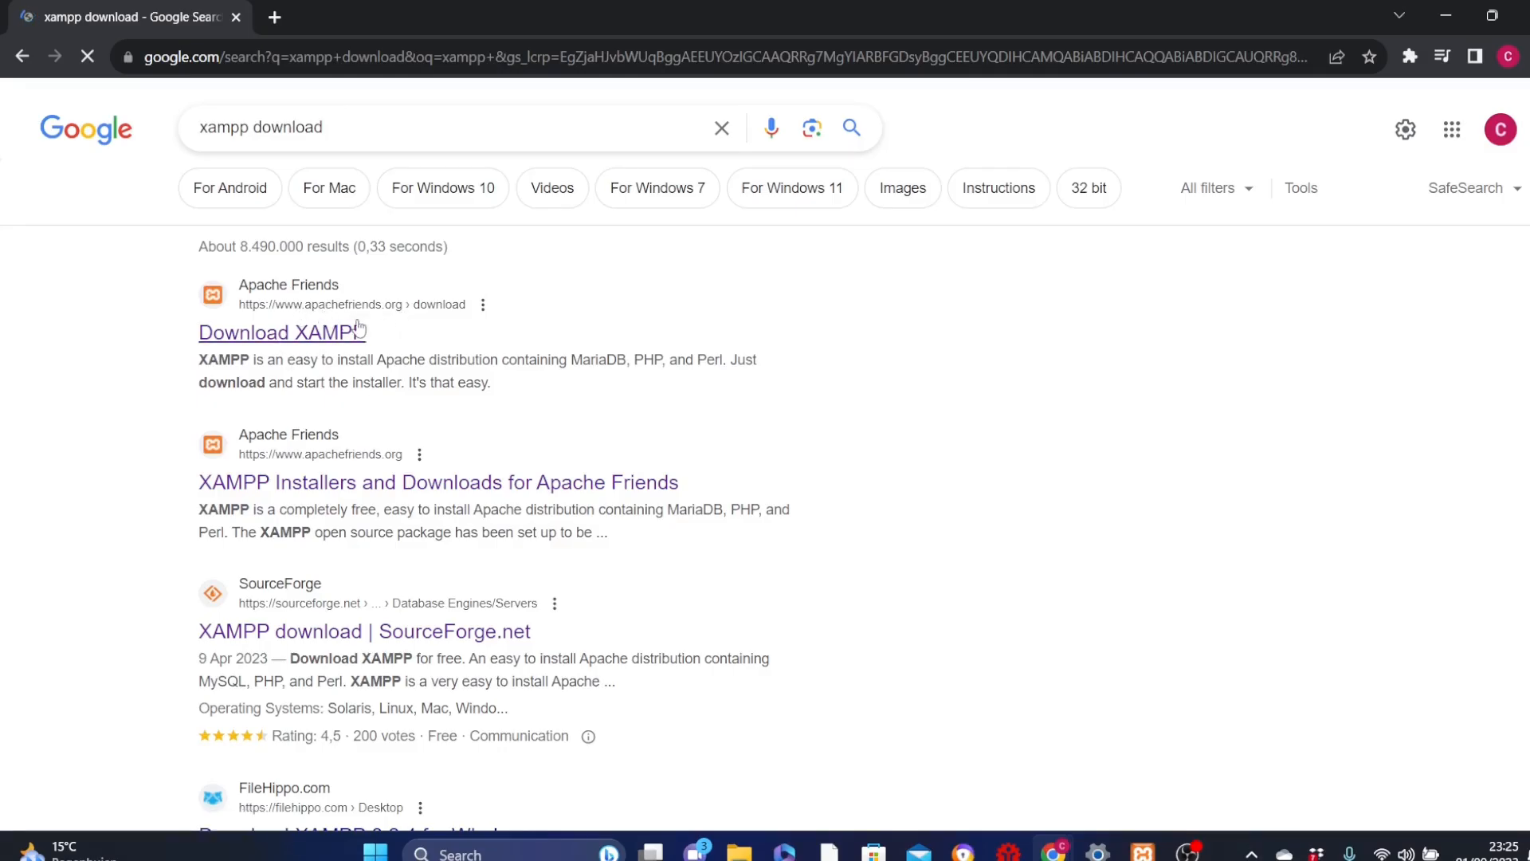
click(323, 331)
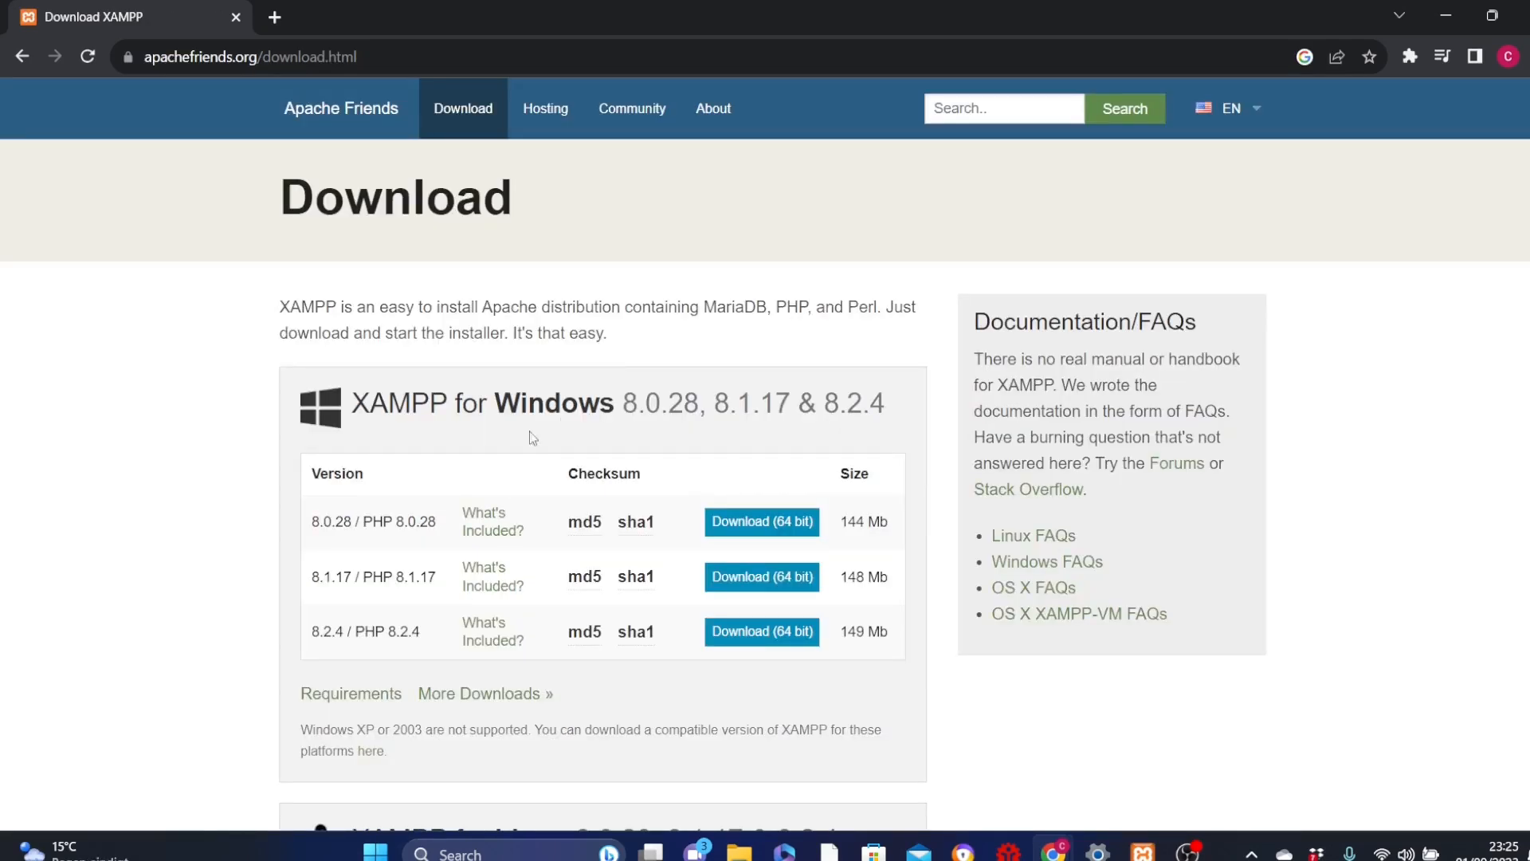
Step: Download the 64-bit XAMPP 8.2.4 / PHP 8.2.4 installer for Windows
scroll(665, 437, down, 7)
scroll(602, 454, down, 3)
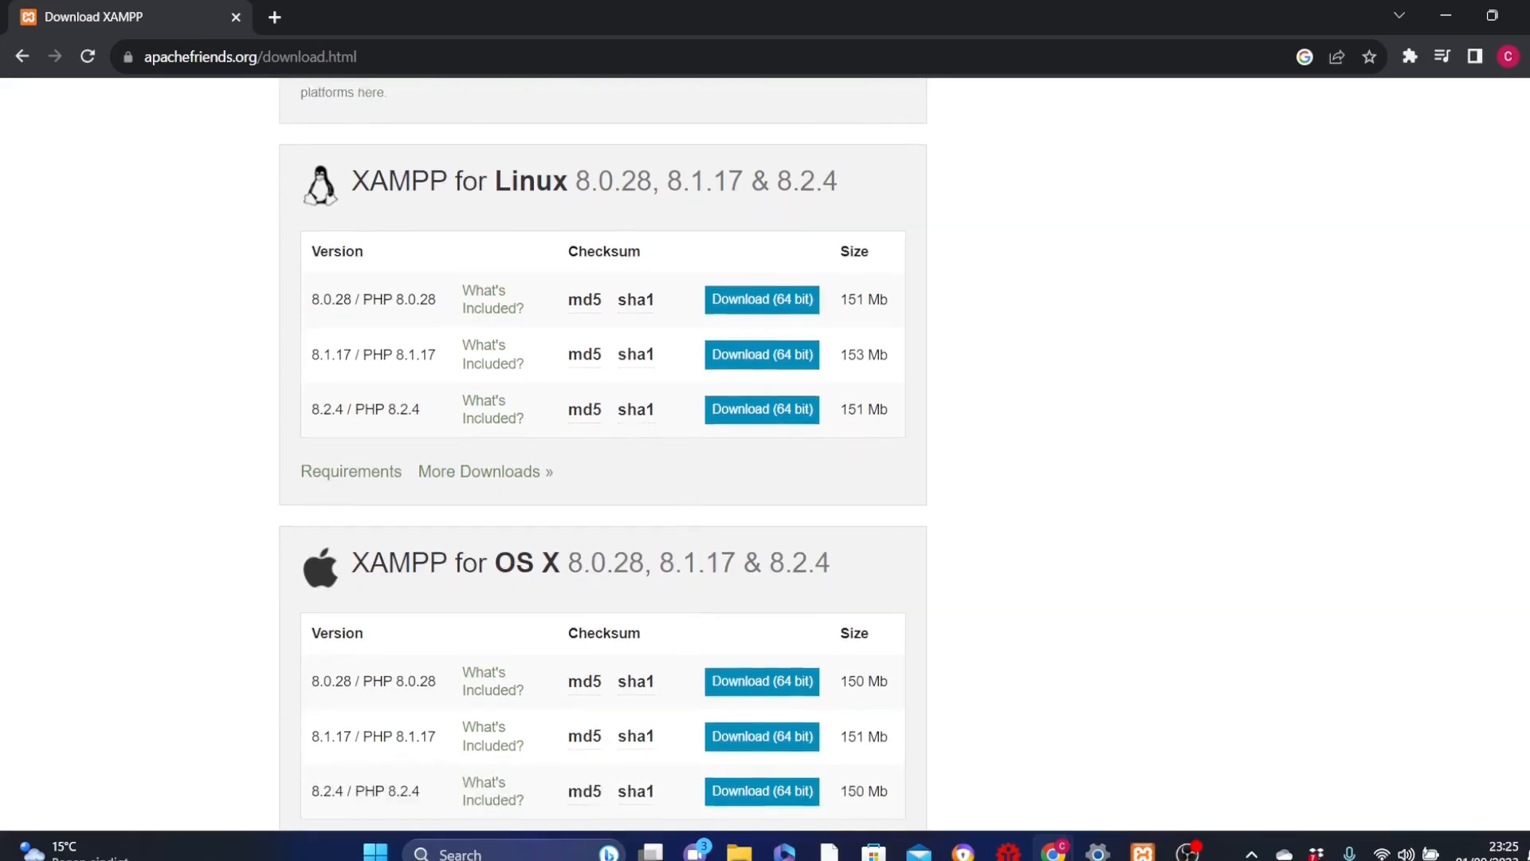
scroll(602, 455, up, 3)
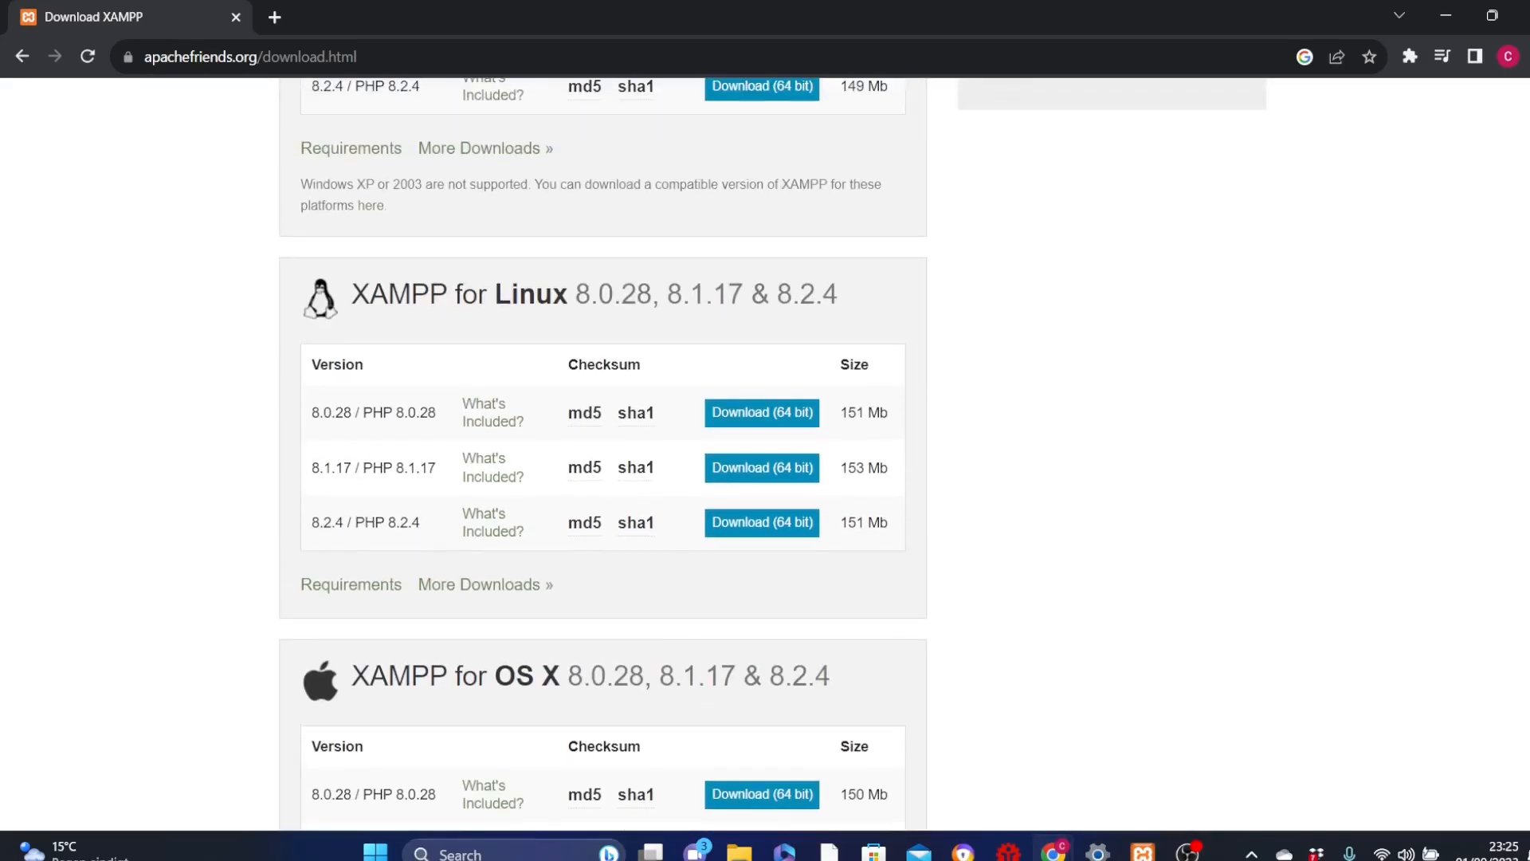
scroll(290, 445, up, 4)
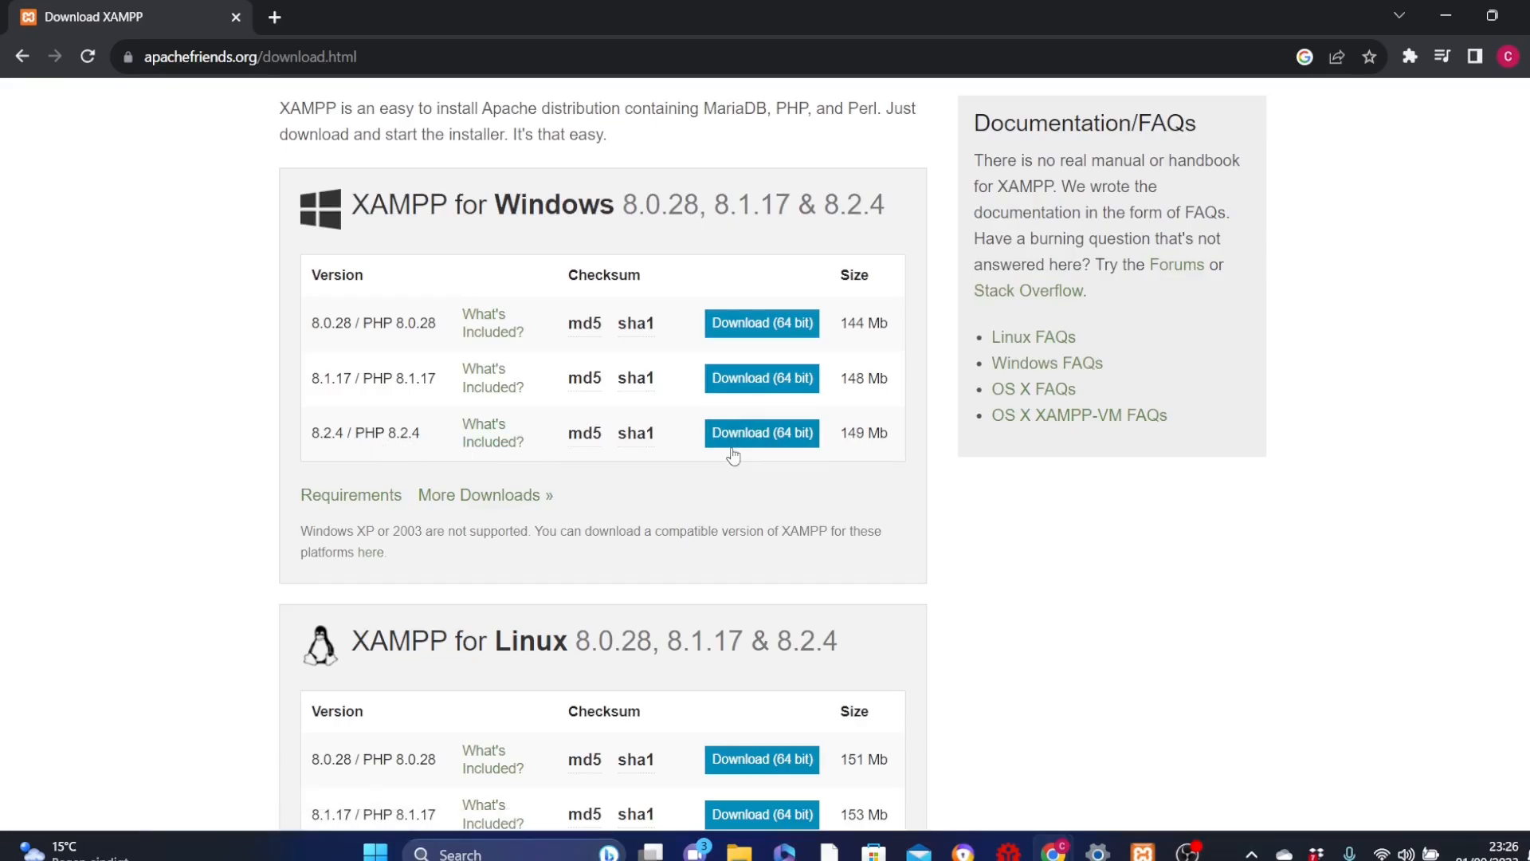
click(765, 432)
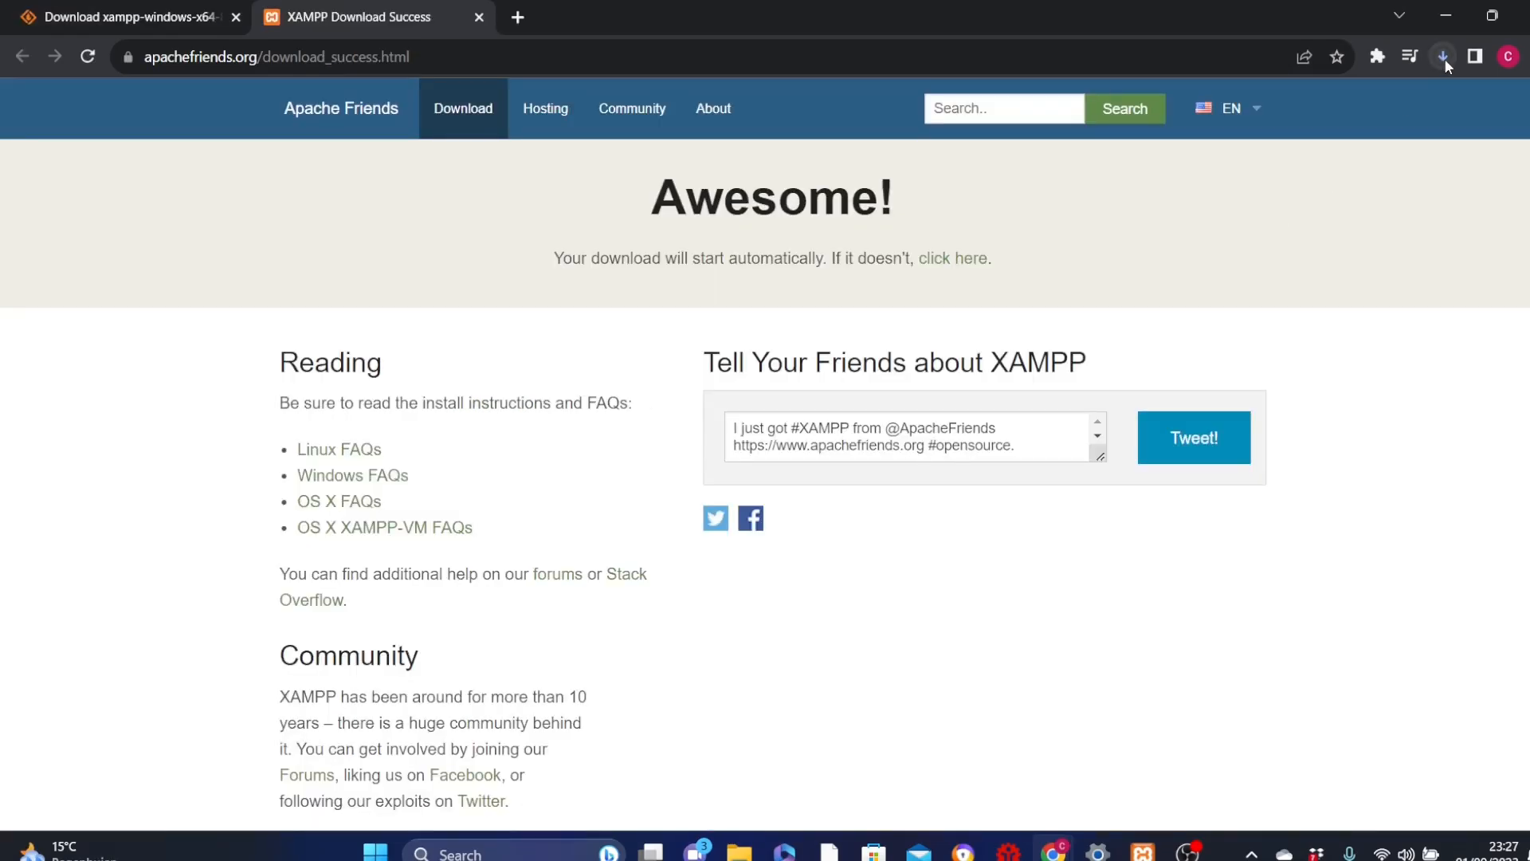
Step: Cancel the running XAMPP installer download and open the Downloads folder in File Explorer
click(1437, 59)
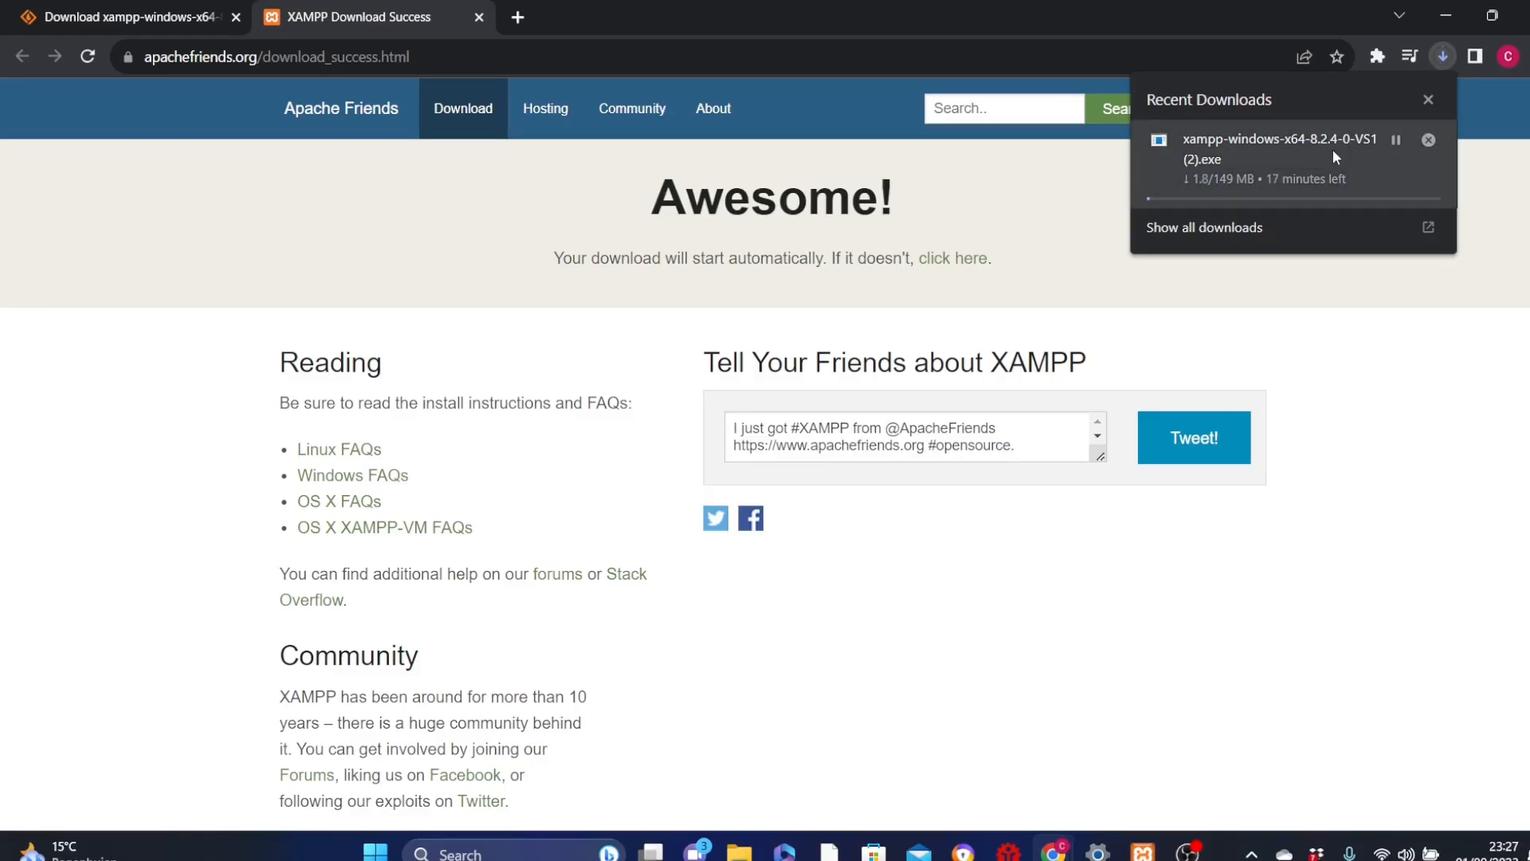
click(1429, 141)
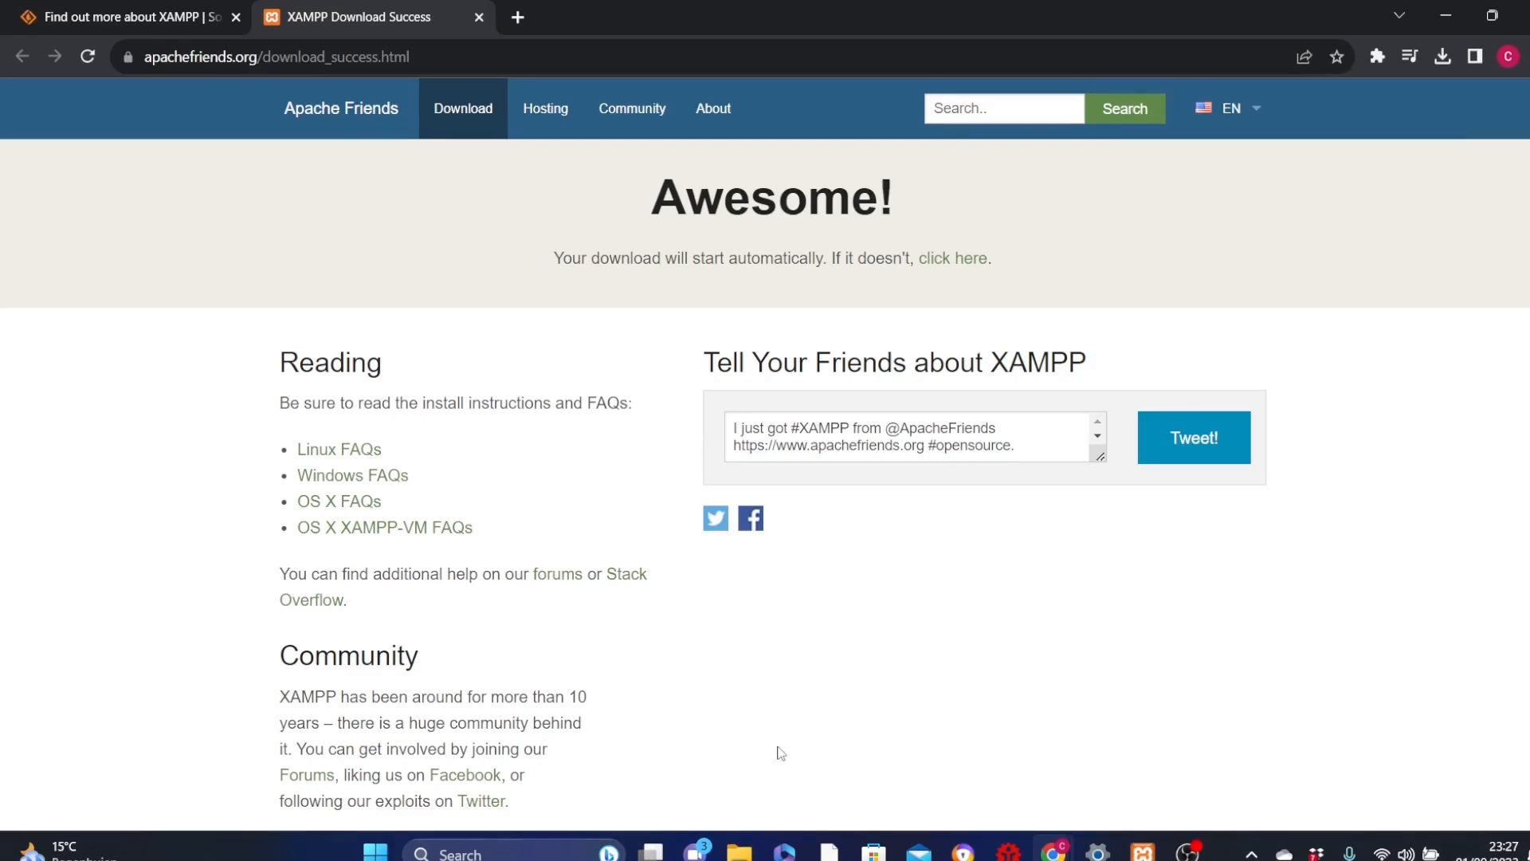
click(740, 851)
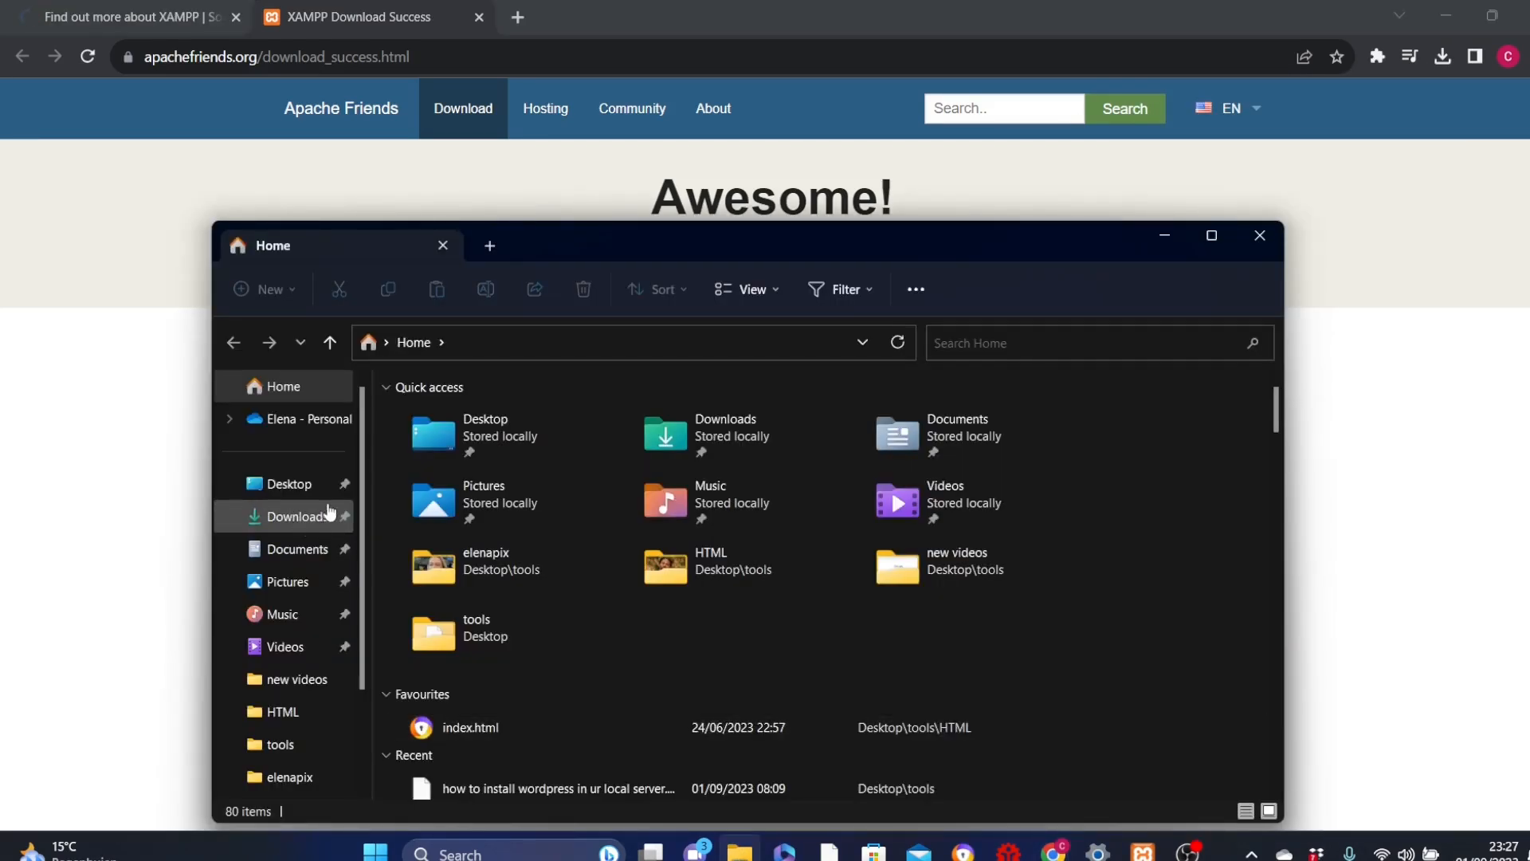
click(296, 517)
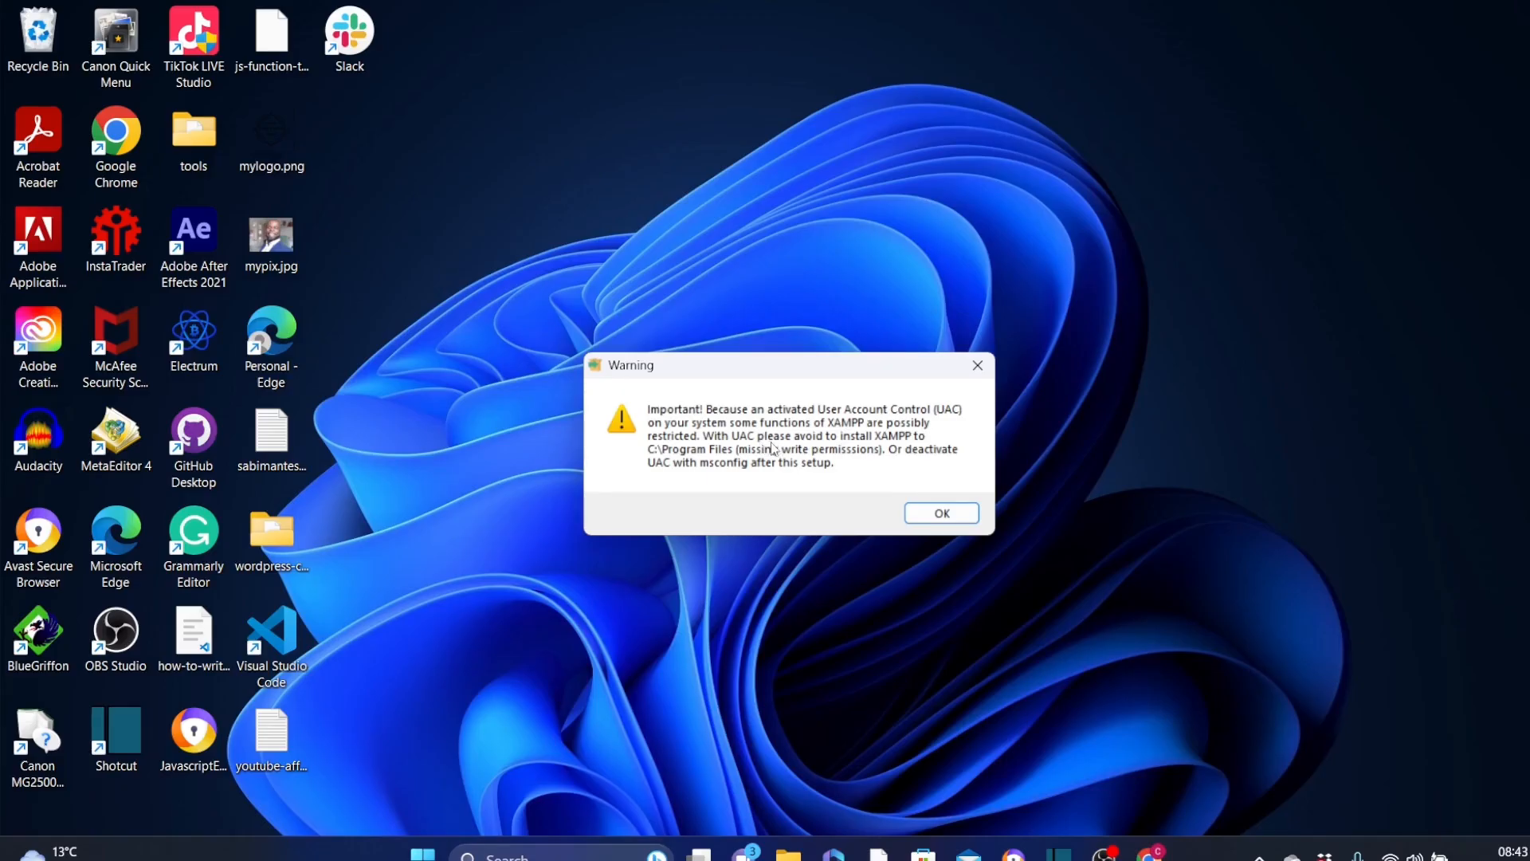
Step: Install XAMPP with the default components in C:\xampp and finish setup with the Control Panel set to start
click(953, 522)
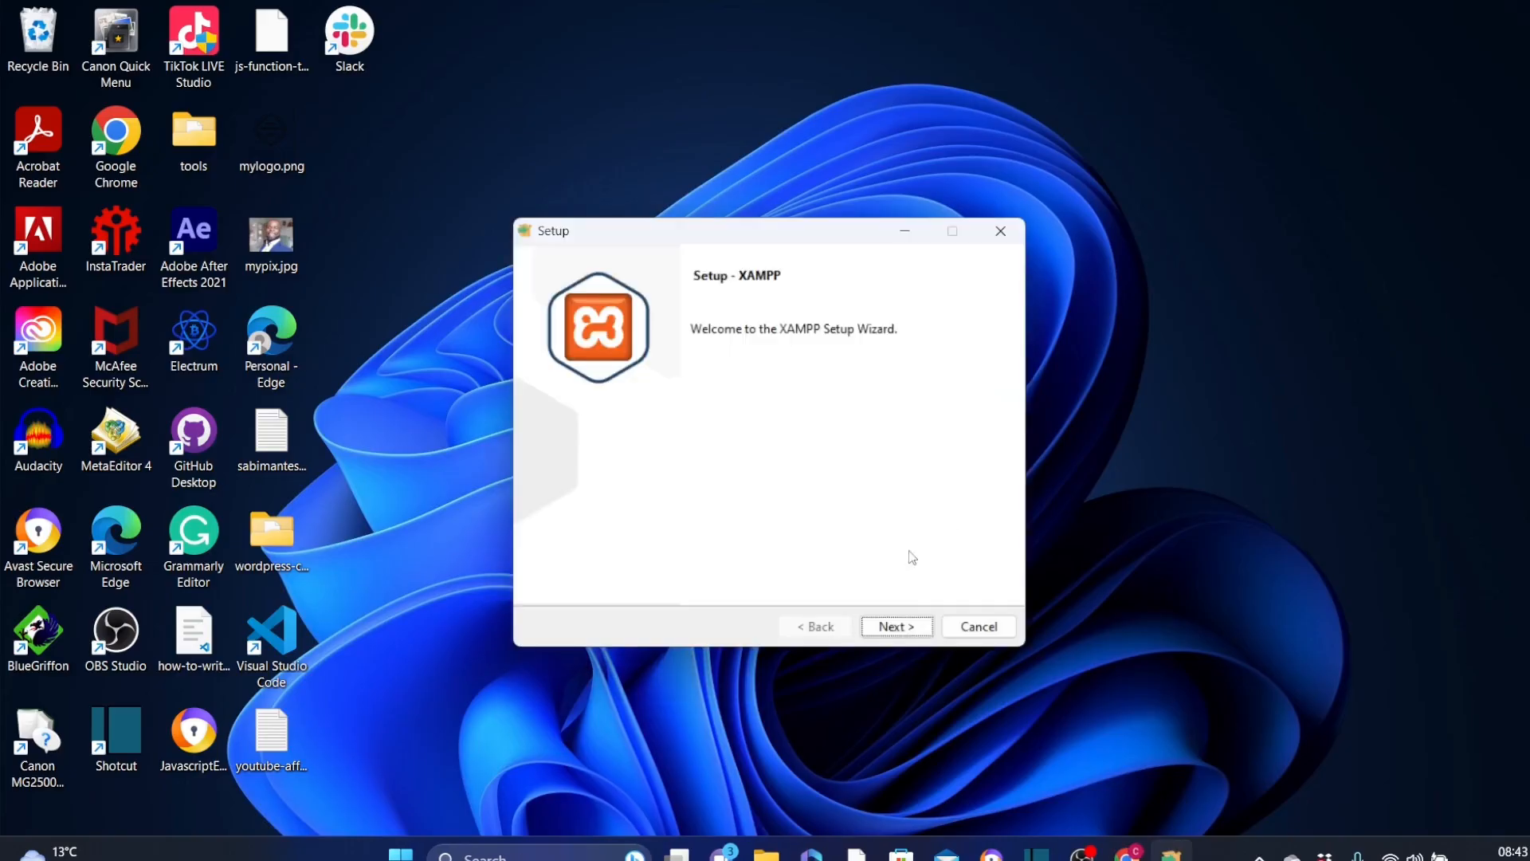
click(894, 626)
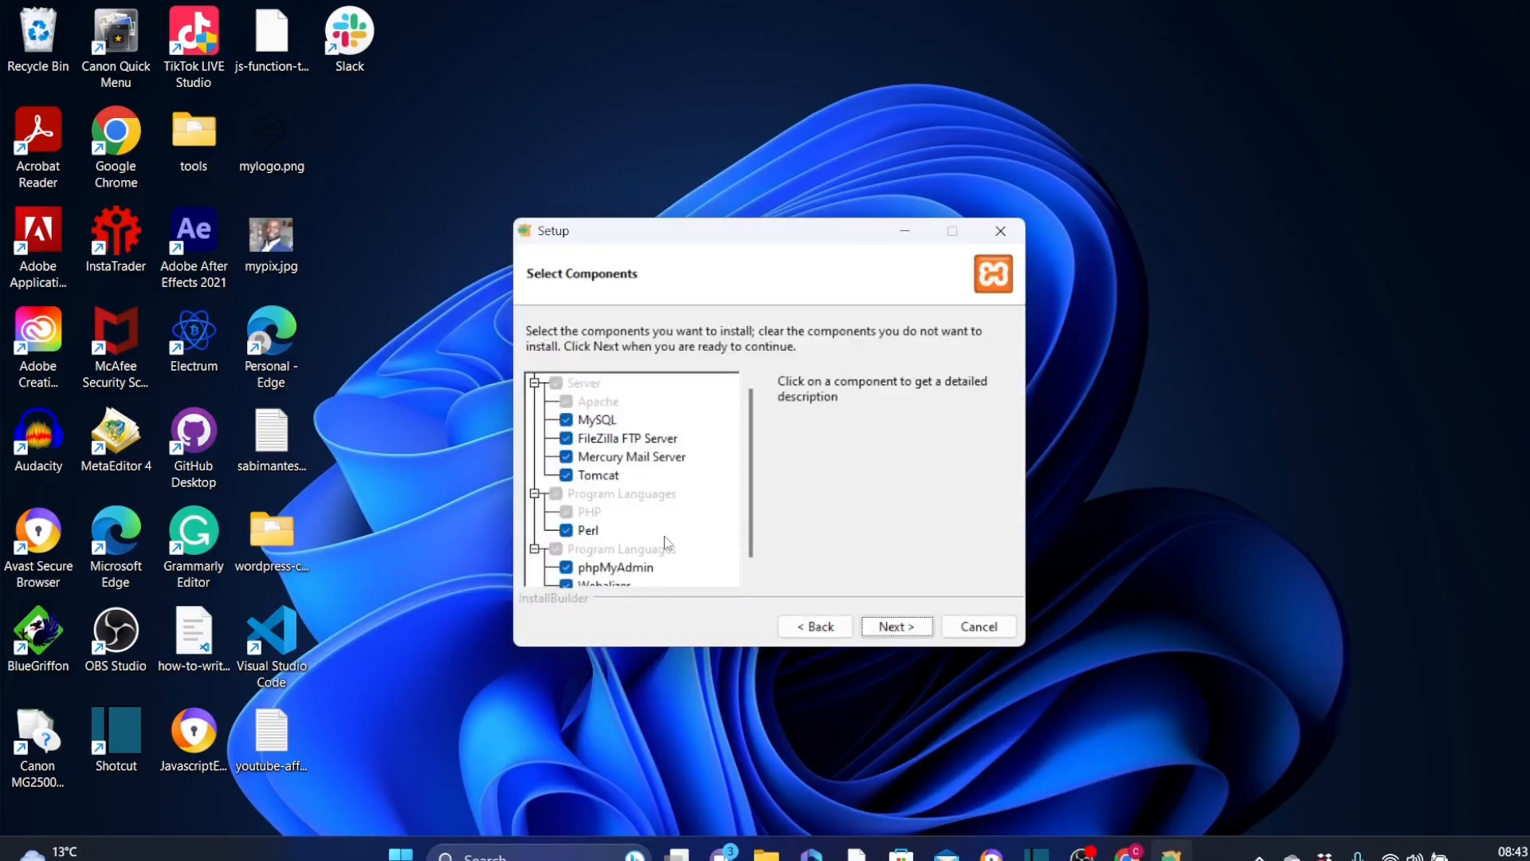
click(898, 626)
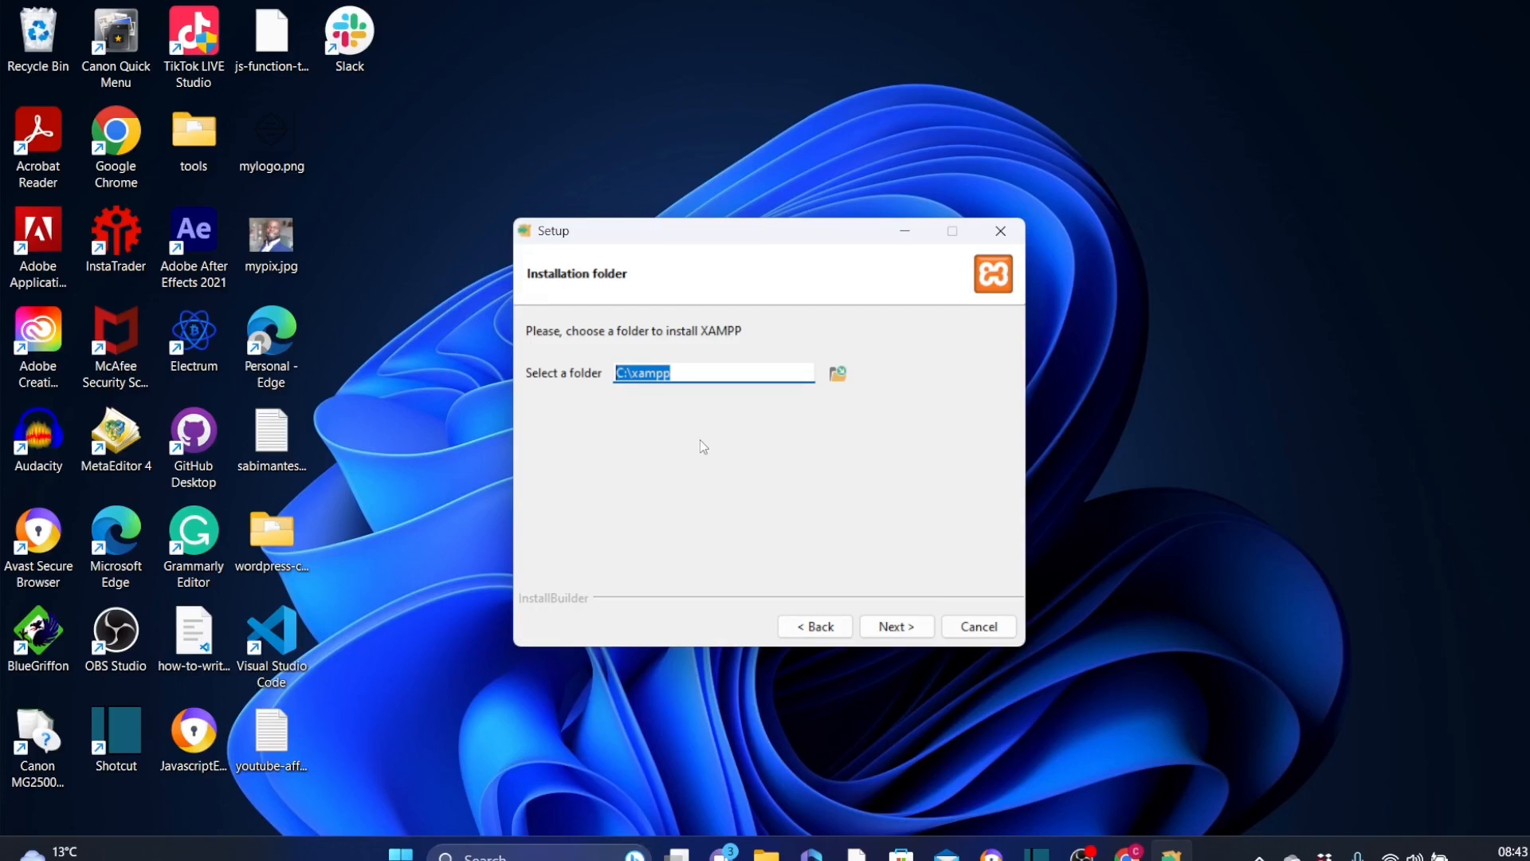
click(892, 629)
click(892, 630)
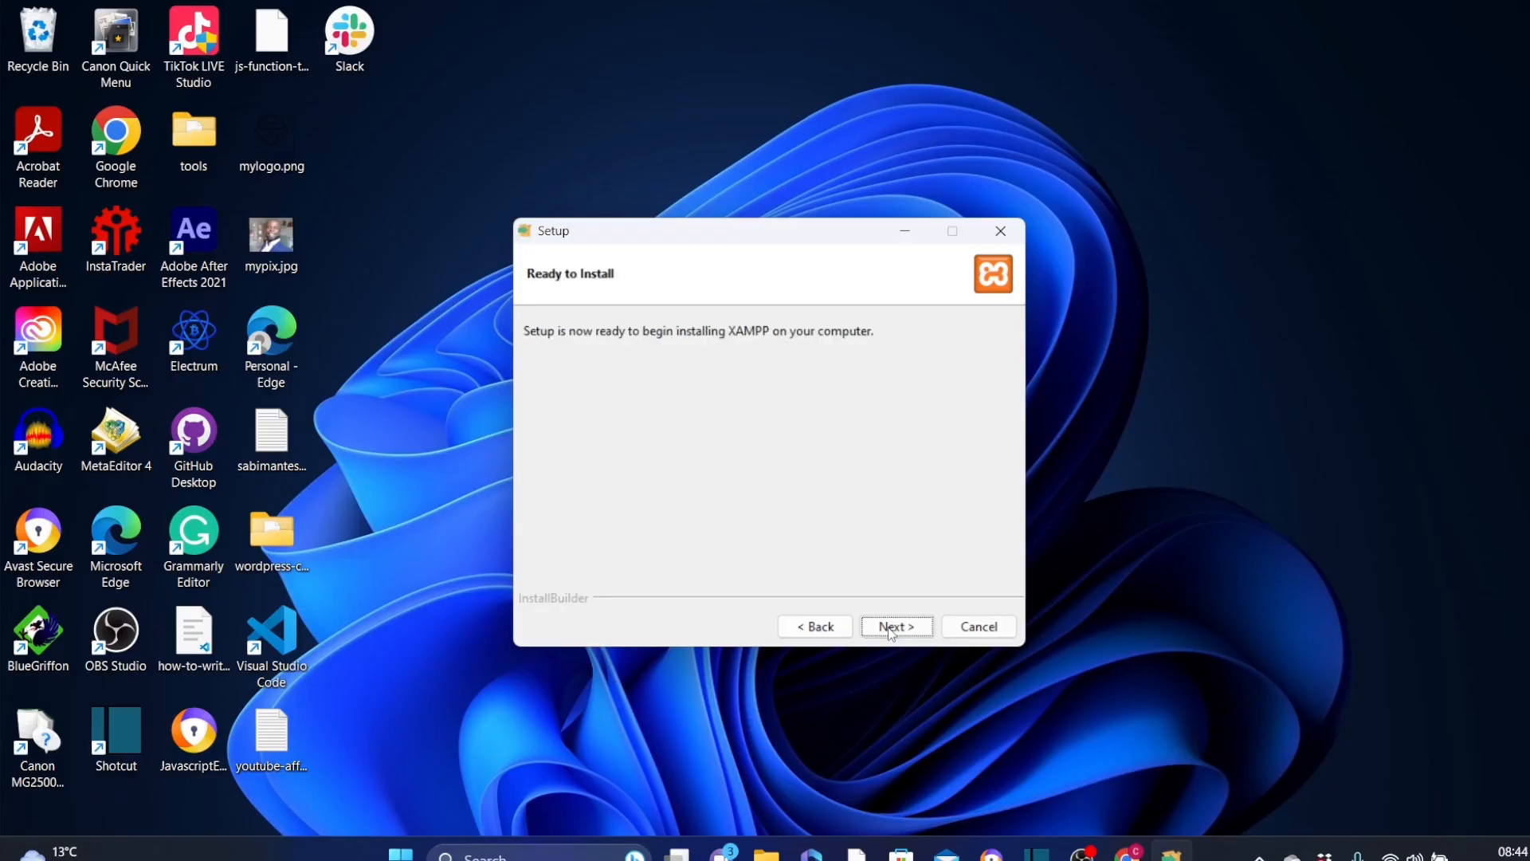
click(892, 629)
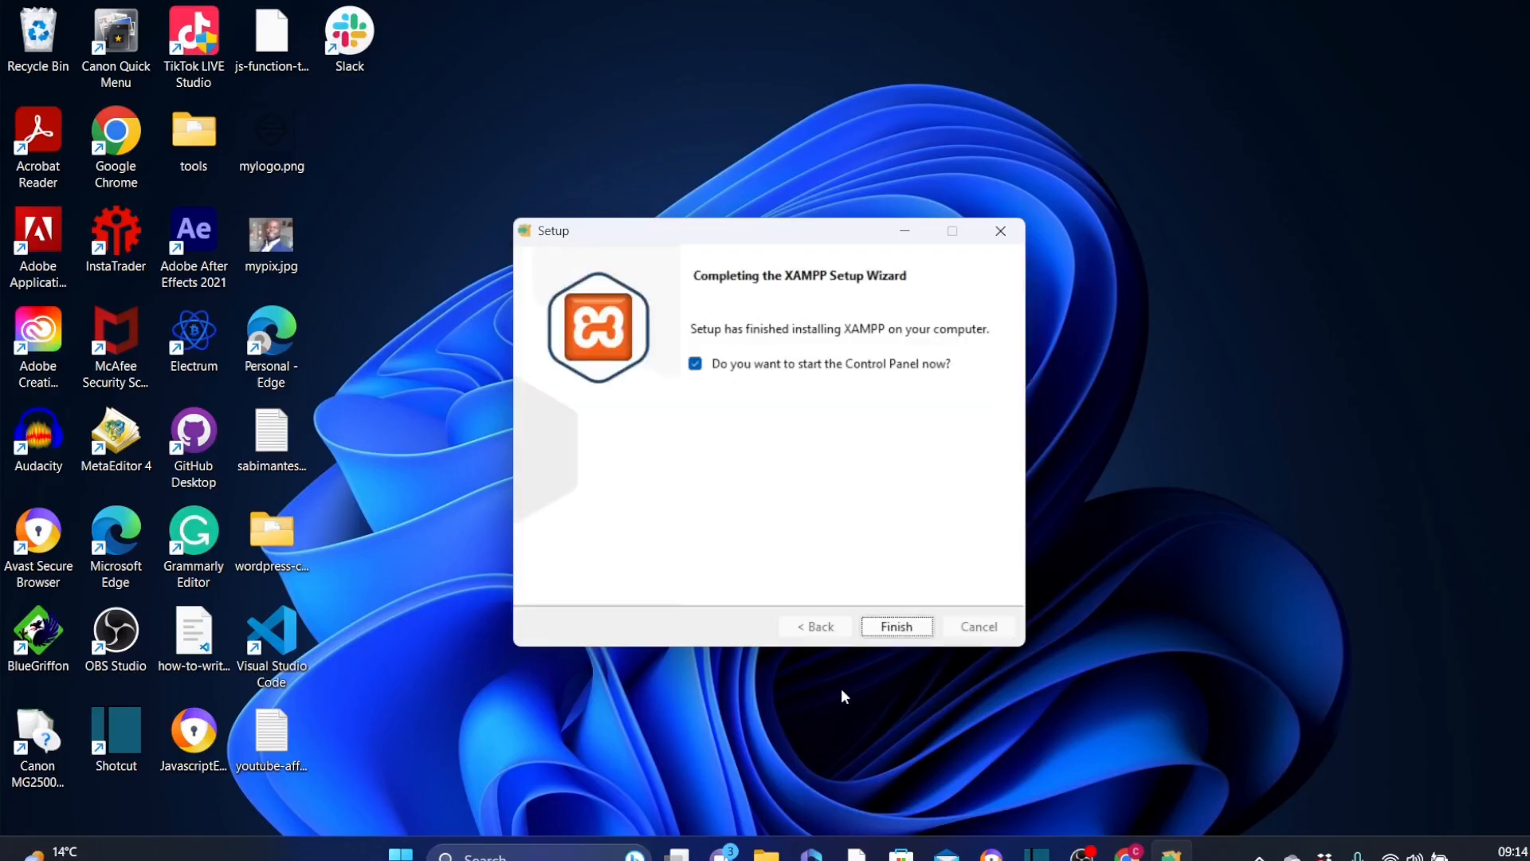
click(894, 627)
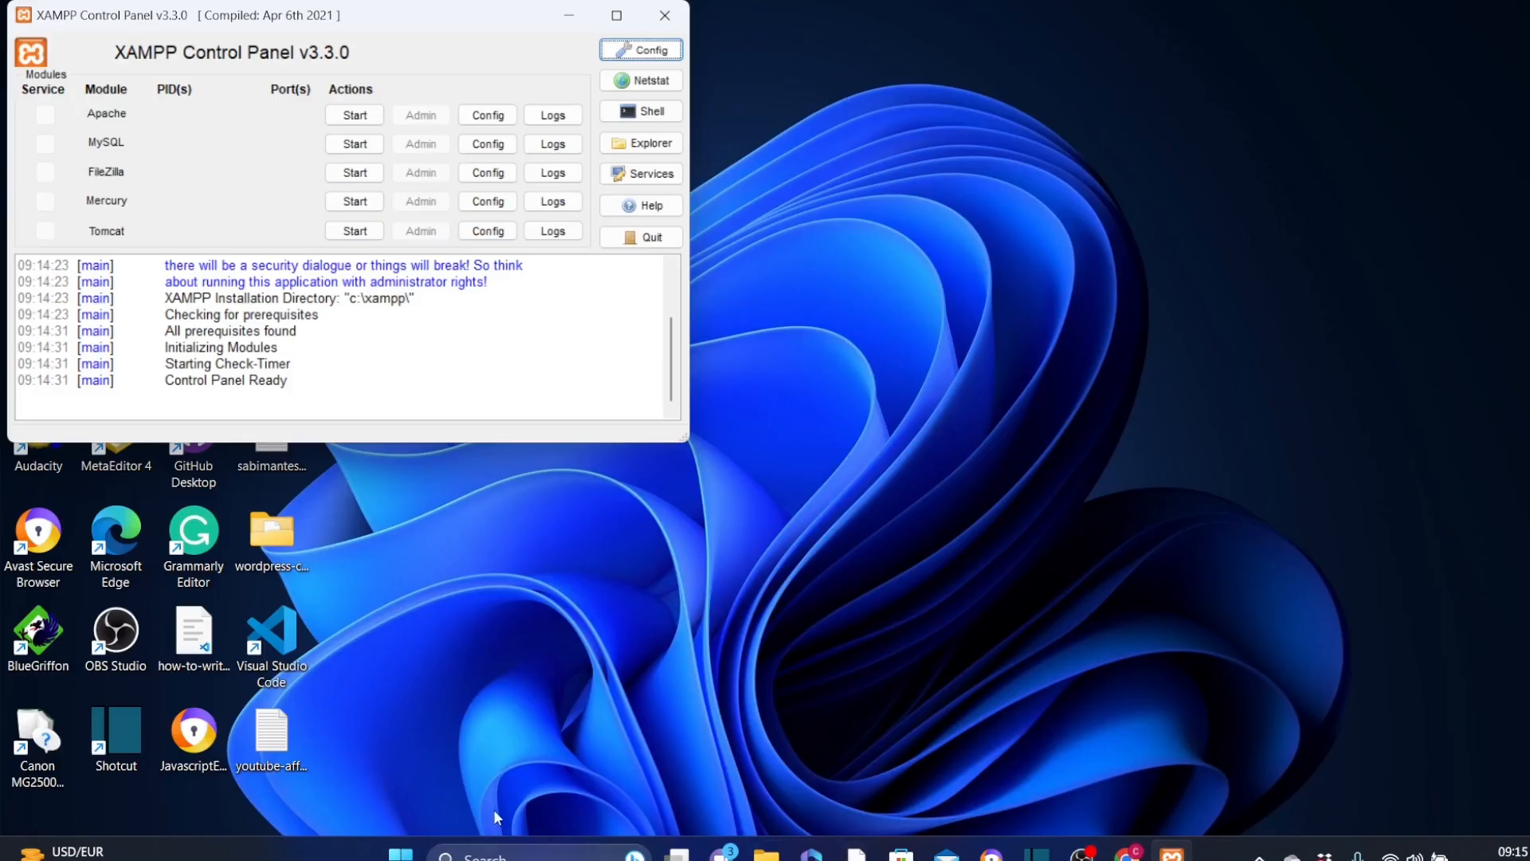
Step: Search Windows for "xamp" to find the XAMPP Control Panel app, and close the search again
click(478, 856)
text(xamp)
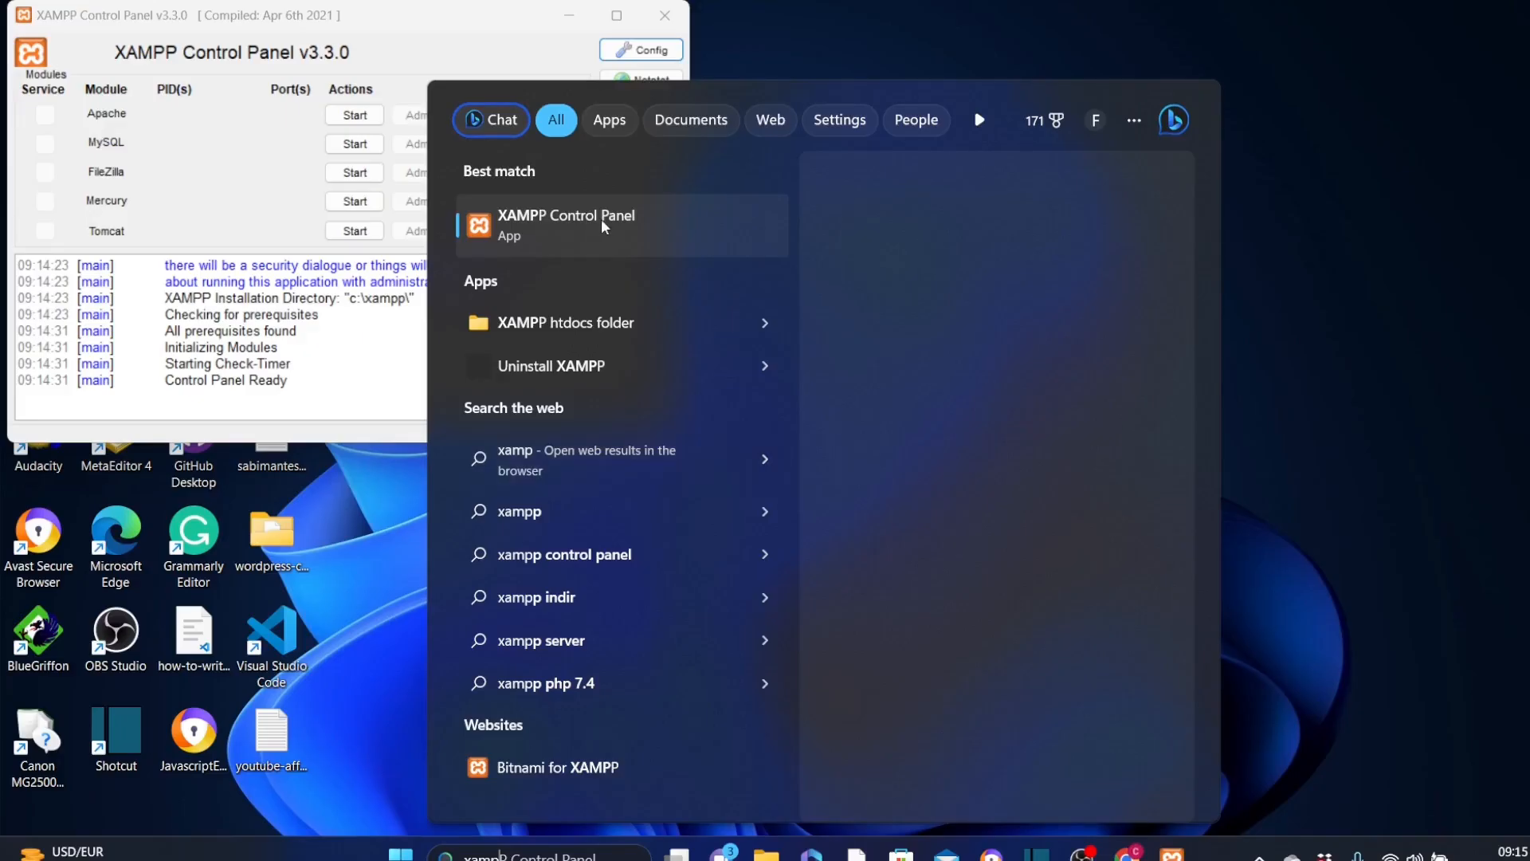
click(1413, 208)
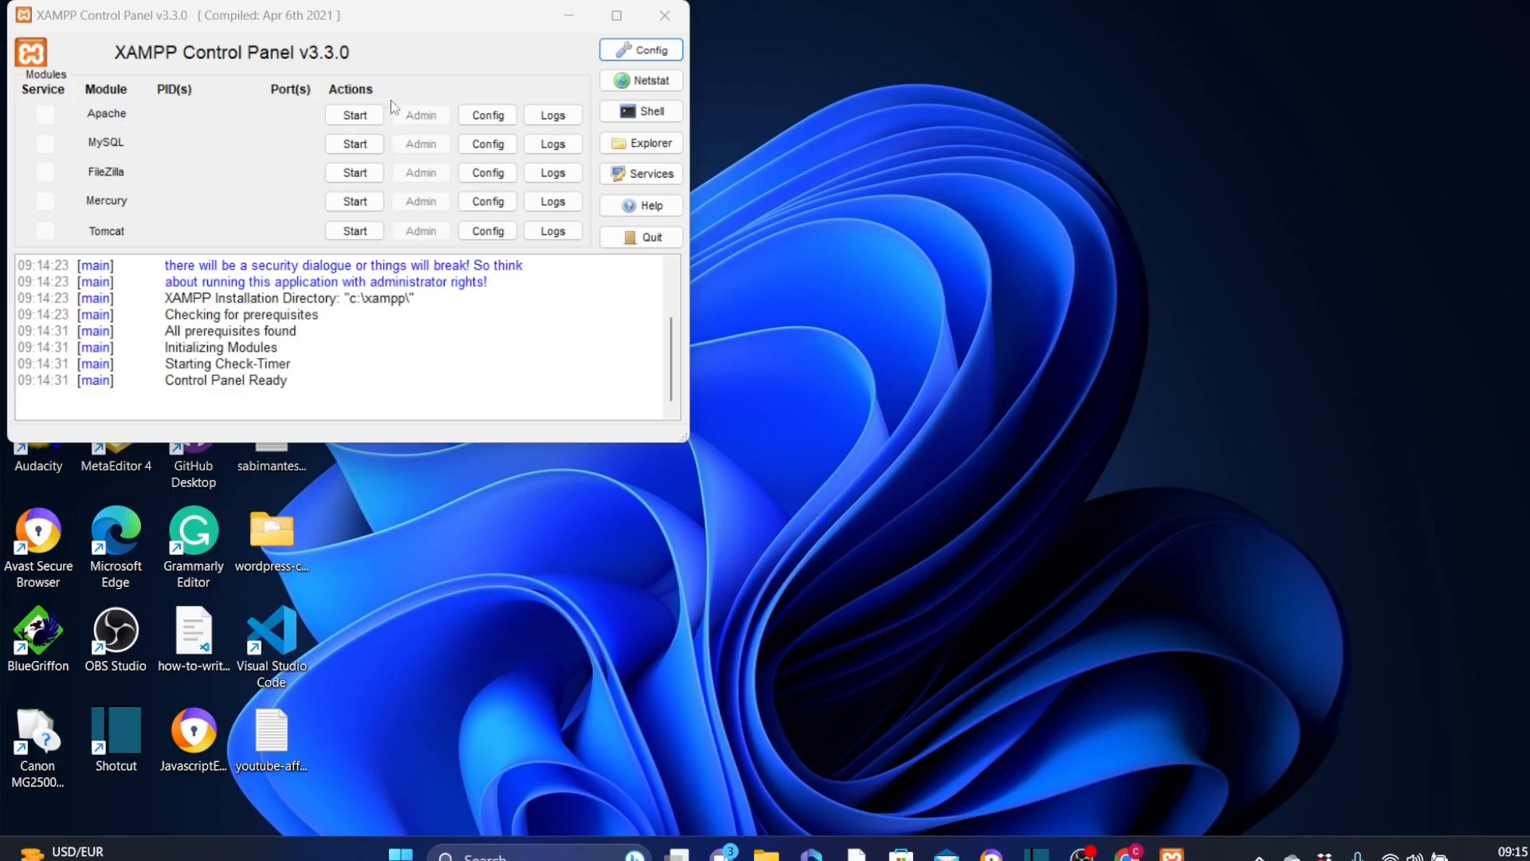
Step: Start the Apache and MySQL modules and open the MySQL administration page
click(356, 116)
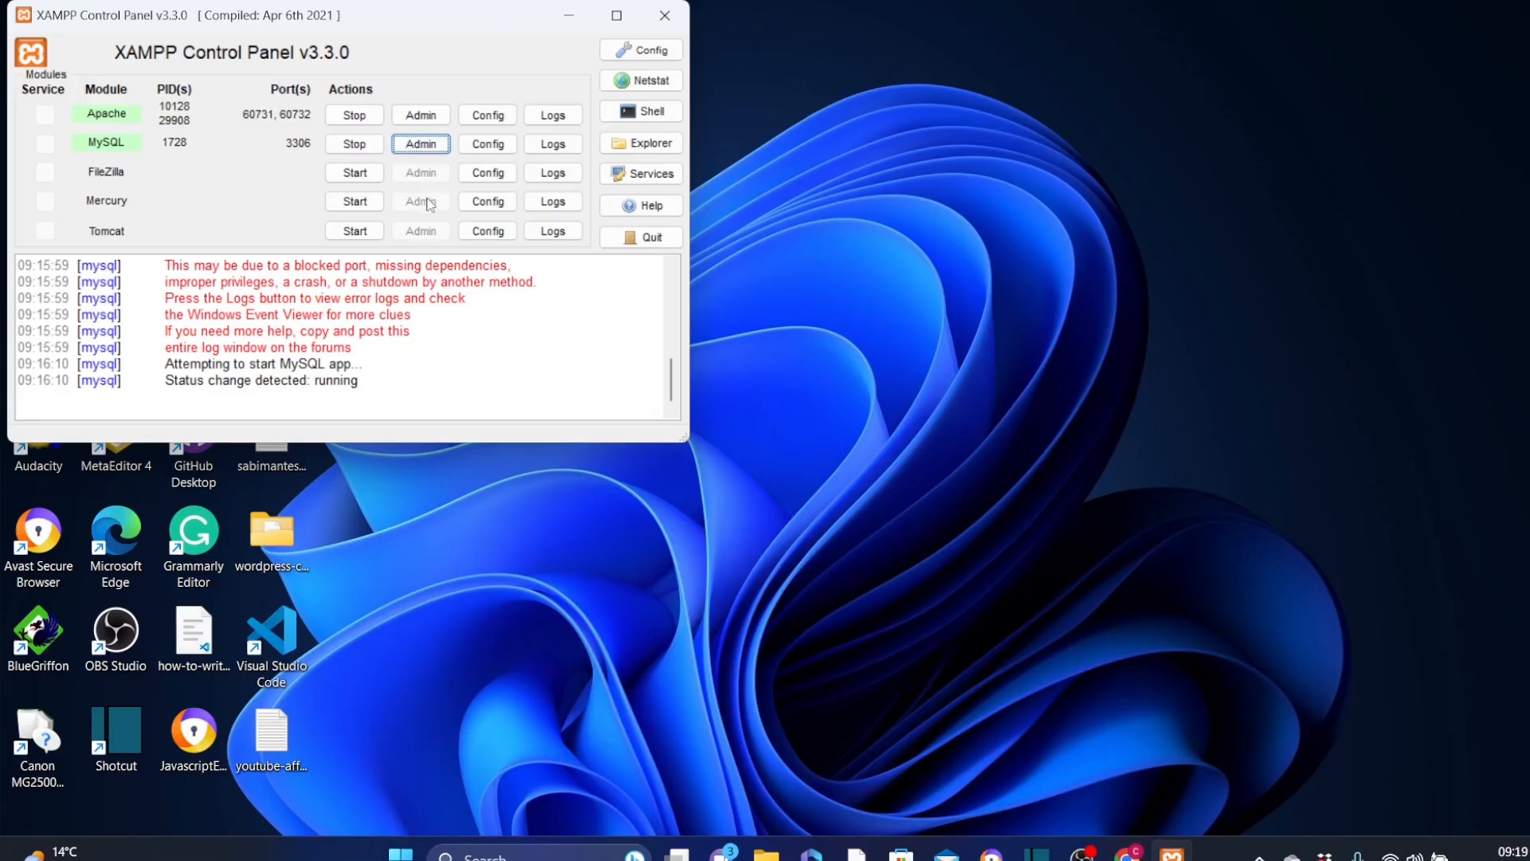
click(423, 145)
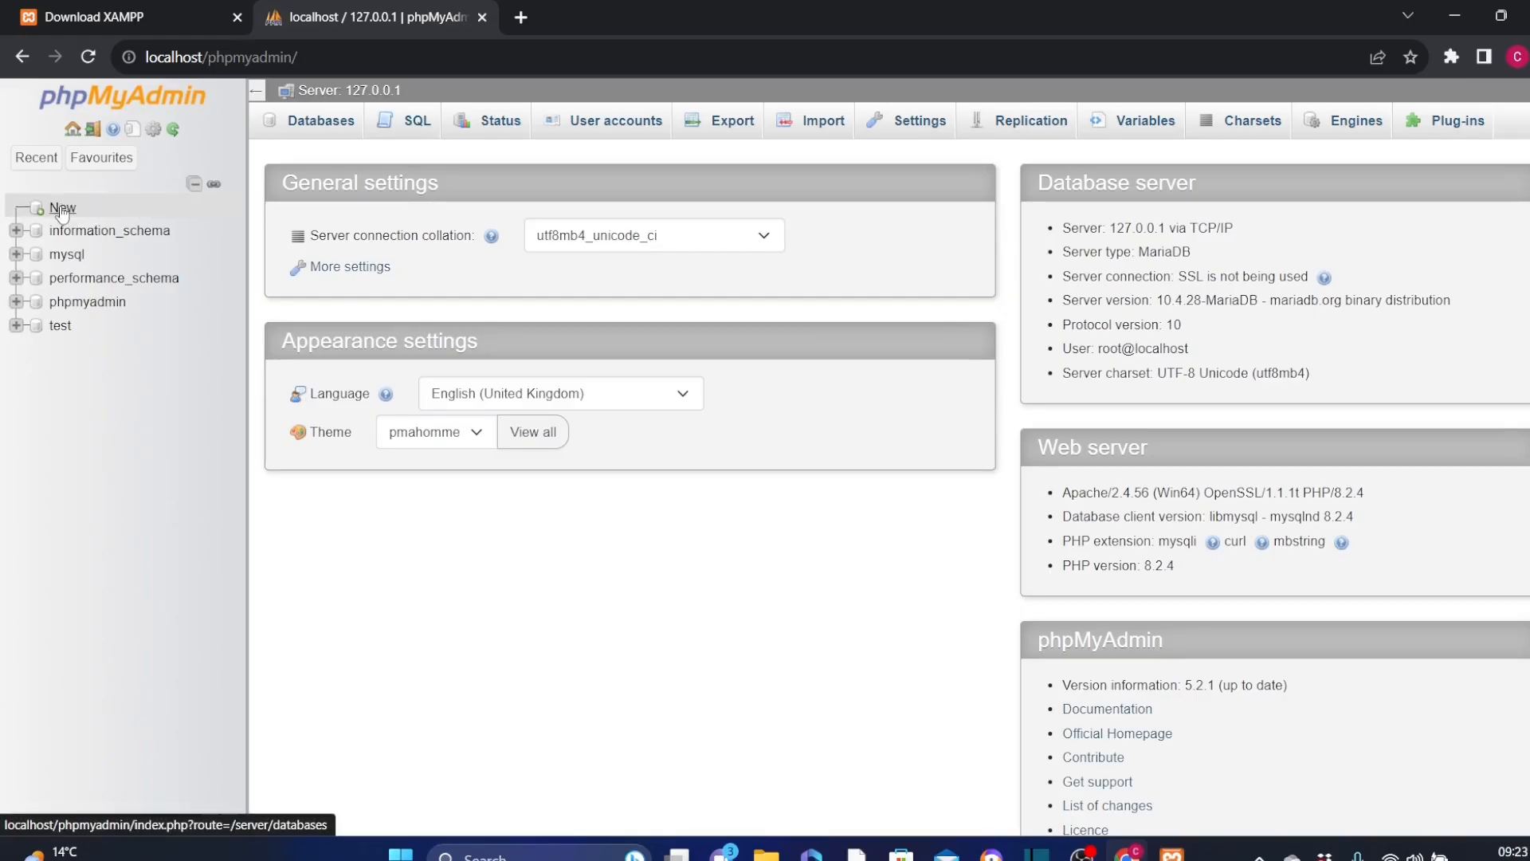
Step: Create a new database named wordpresss with the utf8mb4_general_ci collation
click(62, 209)
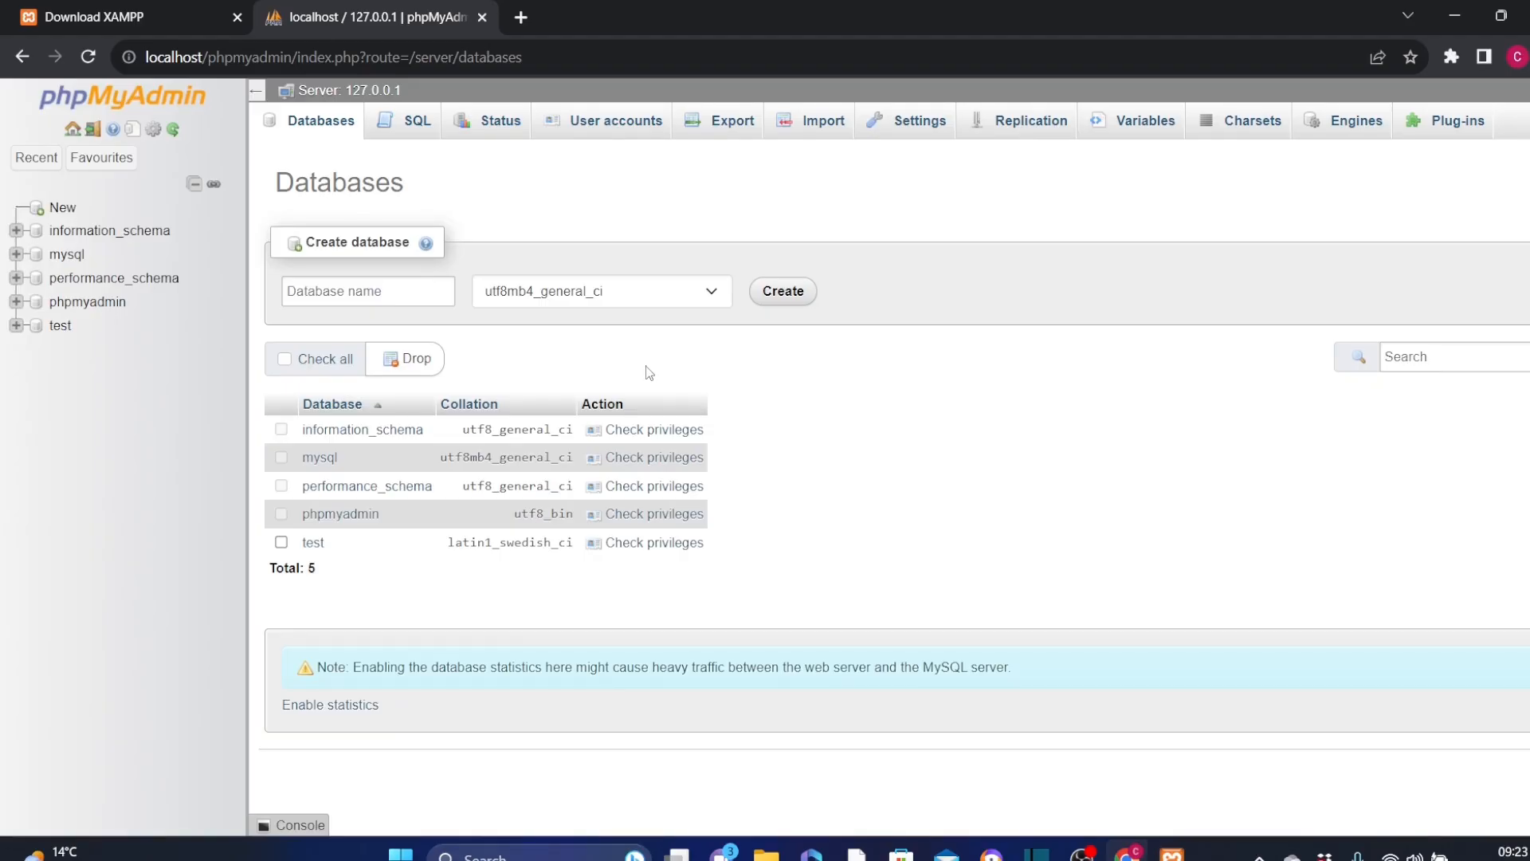
click(335, 290)
text(wordpresss)
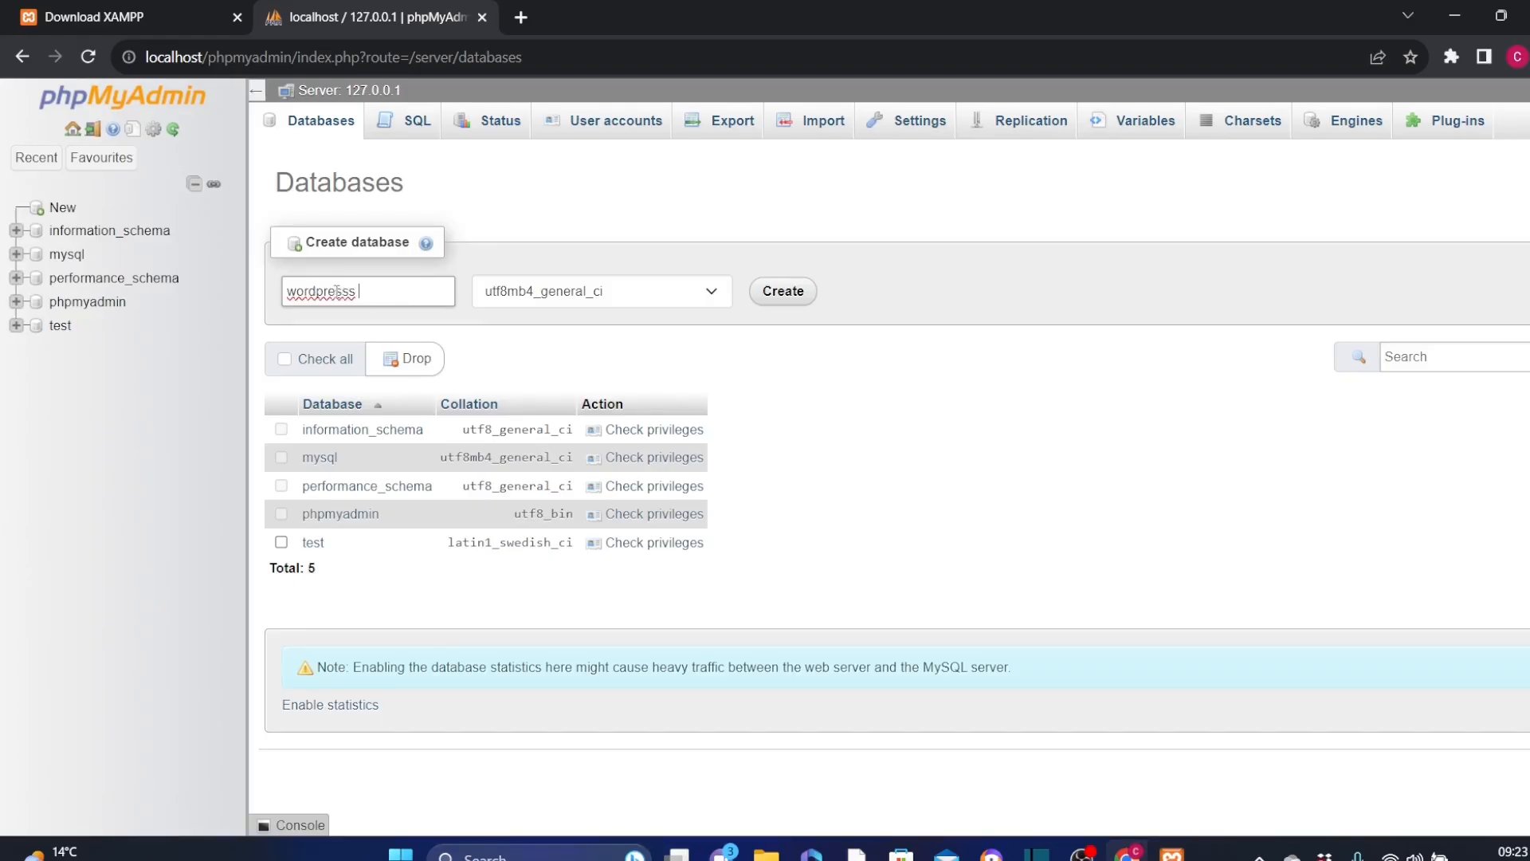
text(tutorial)
click(361, 293)
key(BackSpace)
text(_)
key(BackSpace)
key(BackSpace)
key(BackSpace)
key(BackSpace)
key(BackSpace)
key(BackSpace)
key(BackSpace)
key(BackSpace)
key(BackSpace)
click(788, 294)
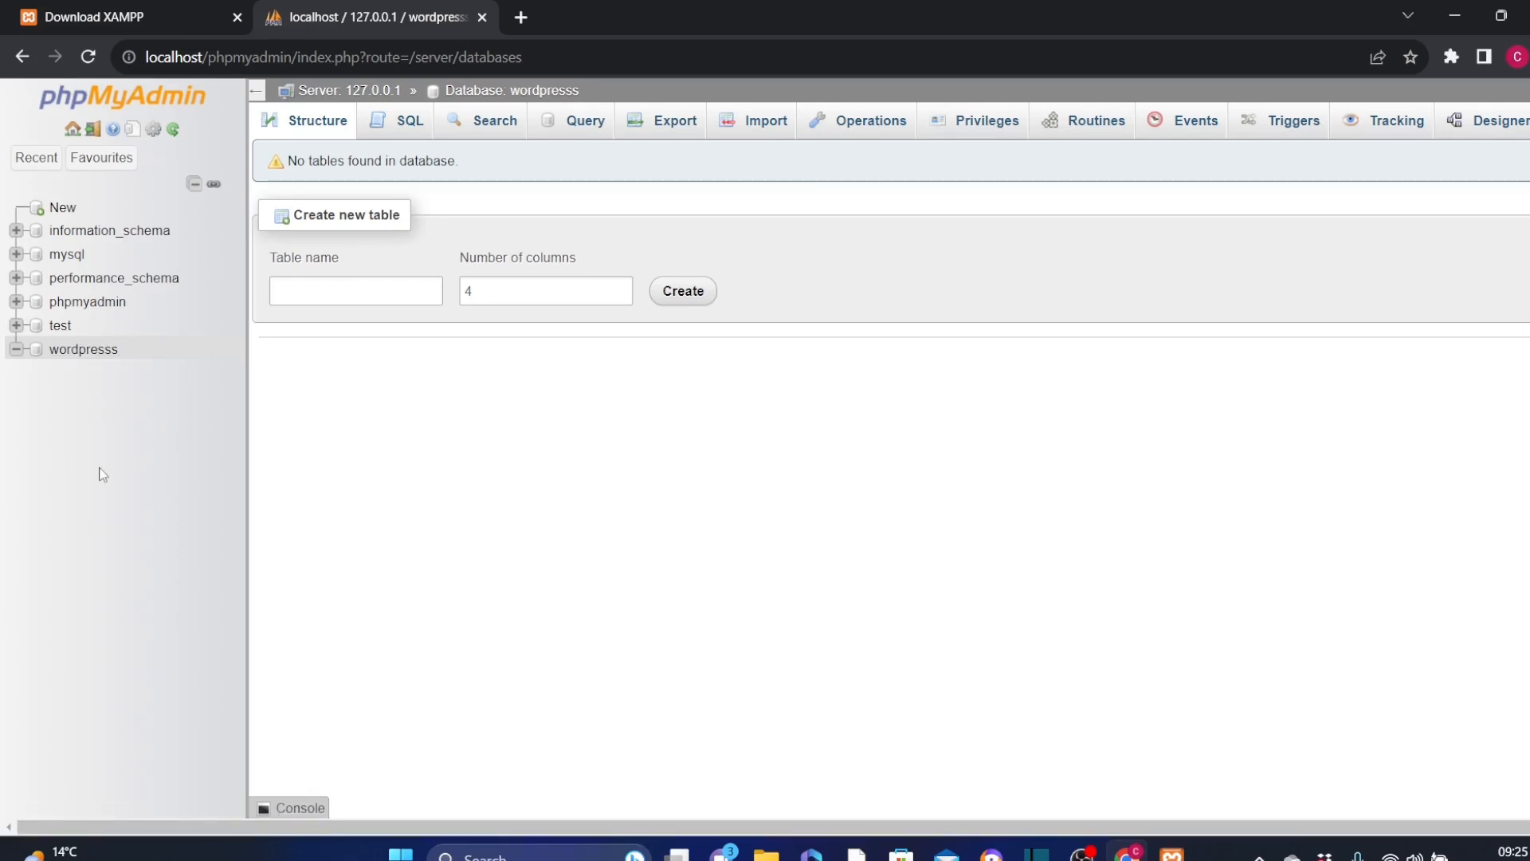
Step: Open the operations page of the wordpresss database and examine its rename and remove options
click(37, 353)
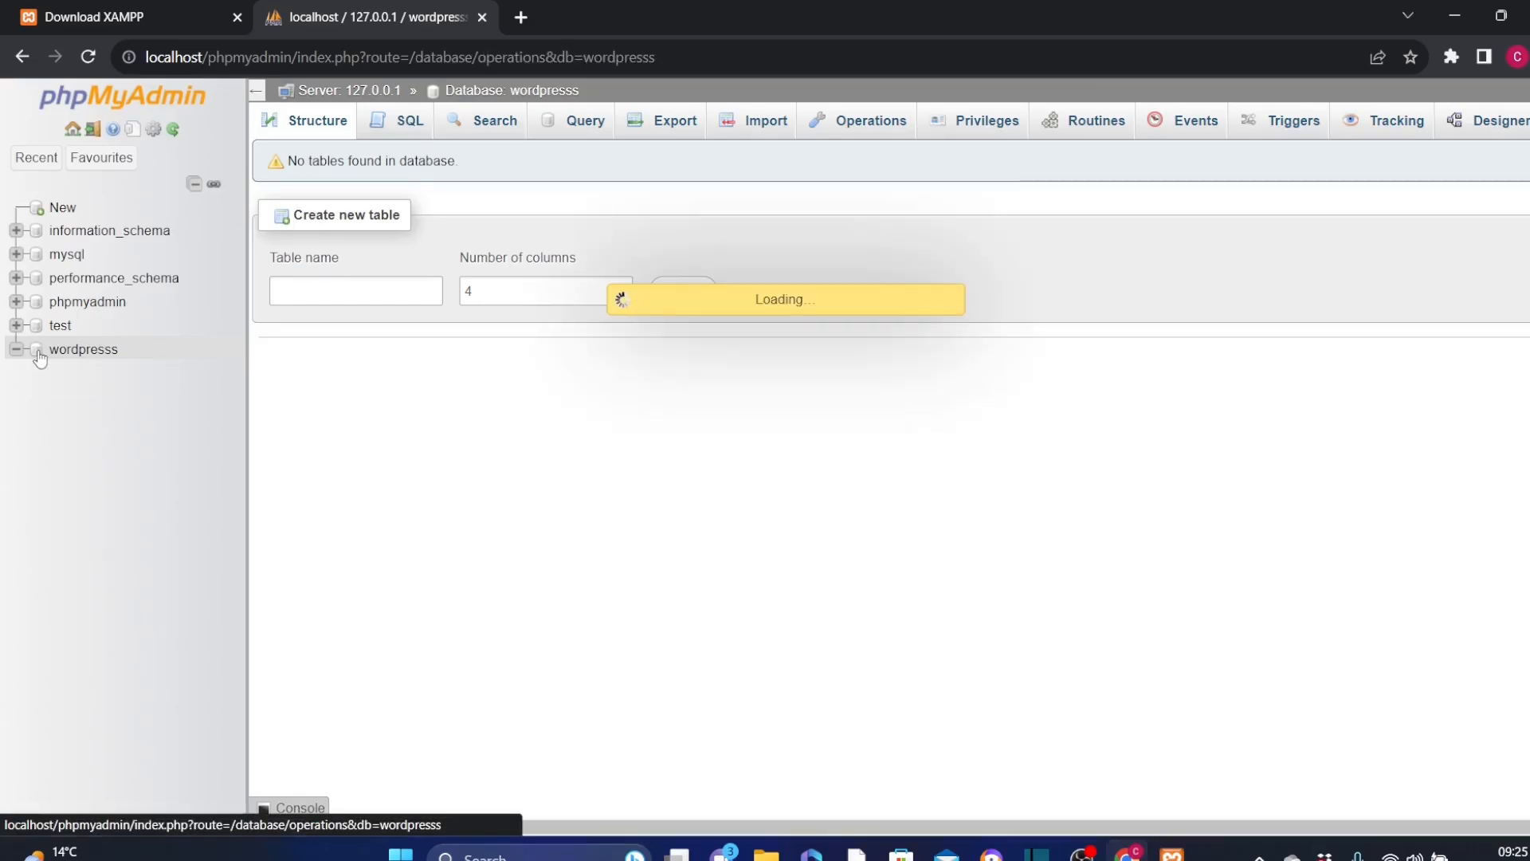
scroll(330, 559, down, 2)
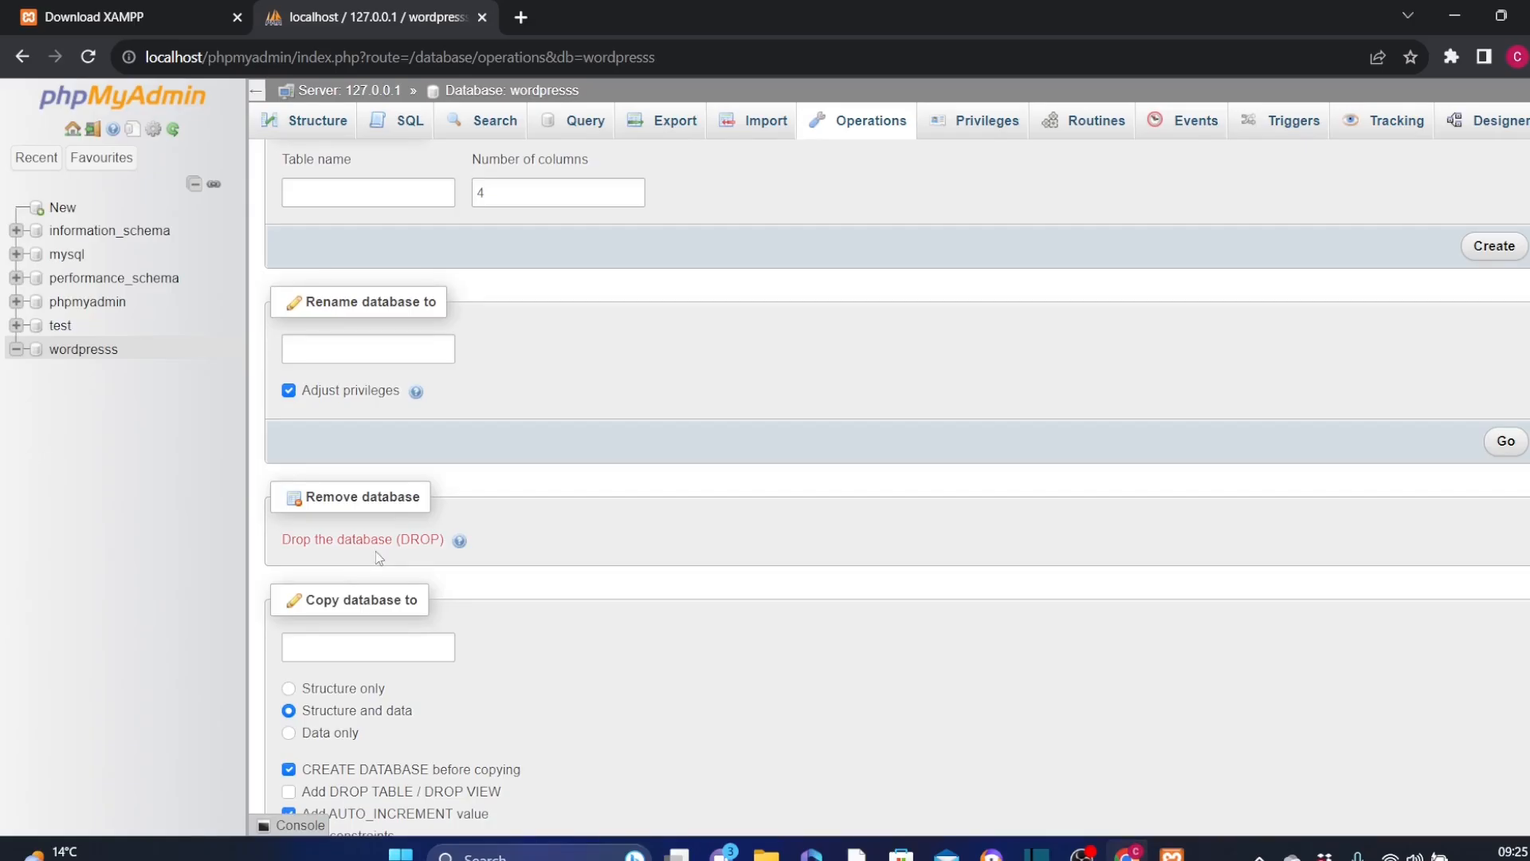
scroll(396, 560, up, 2)
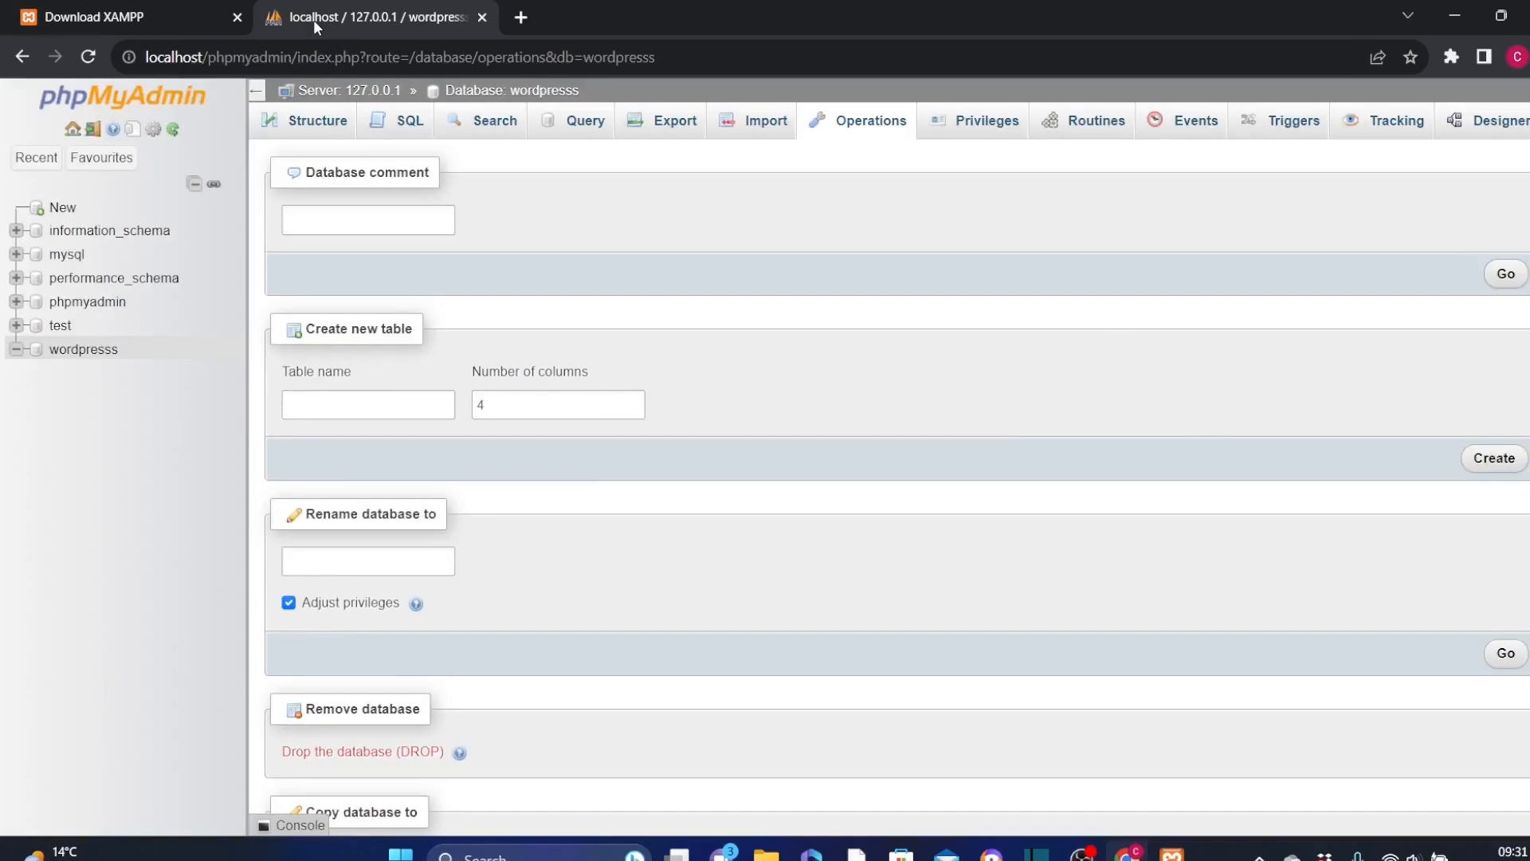
click(118, 19)
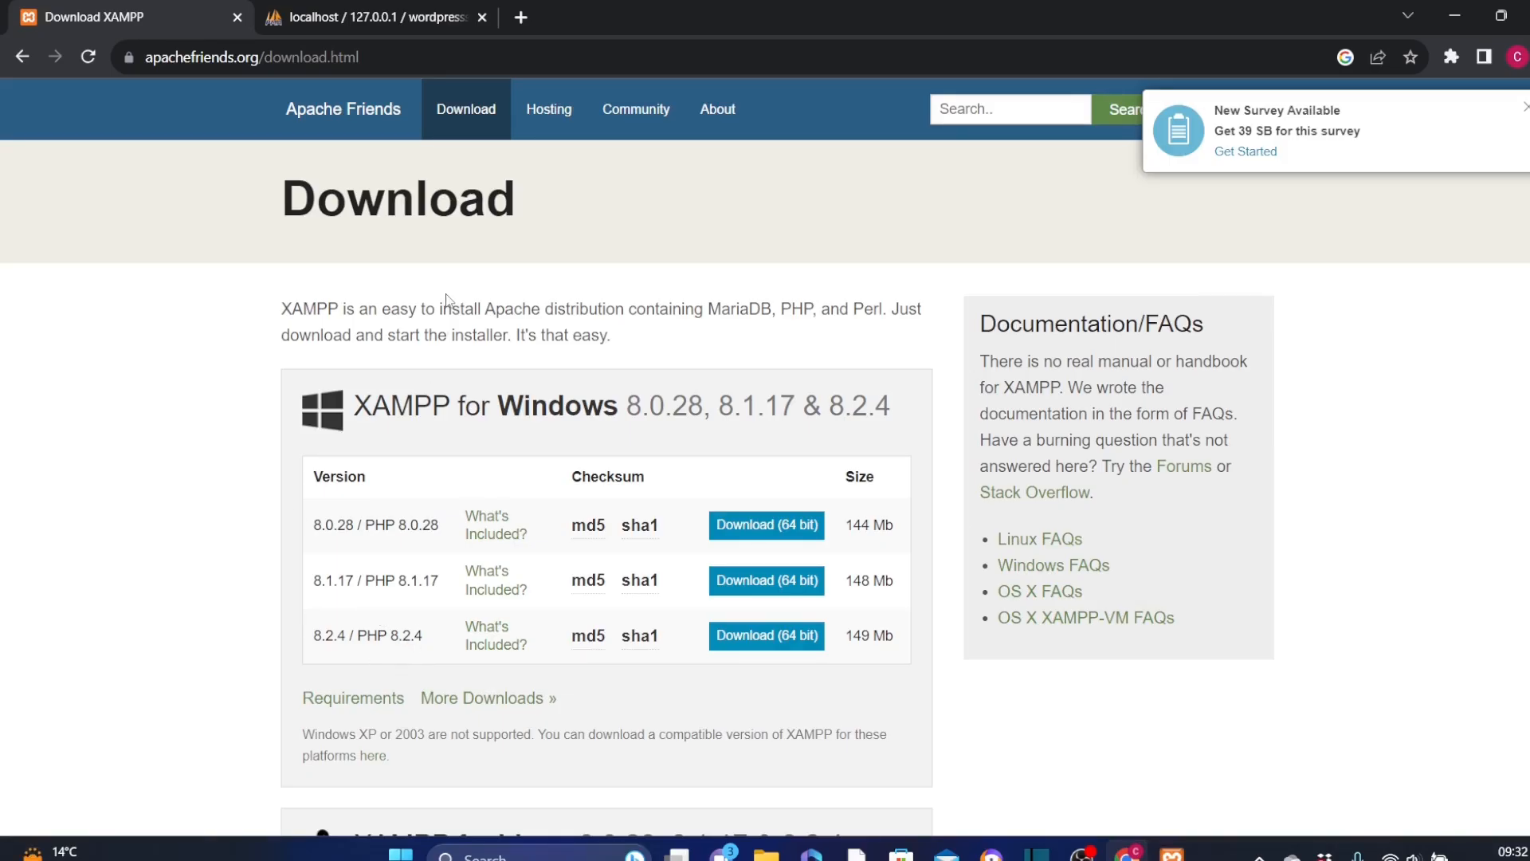
click(370, 21)
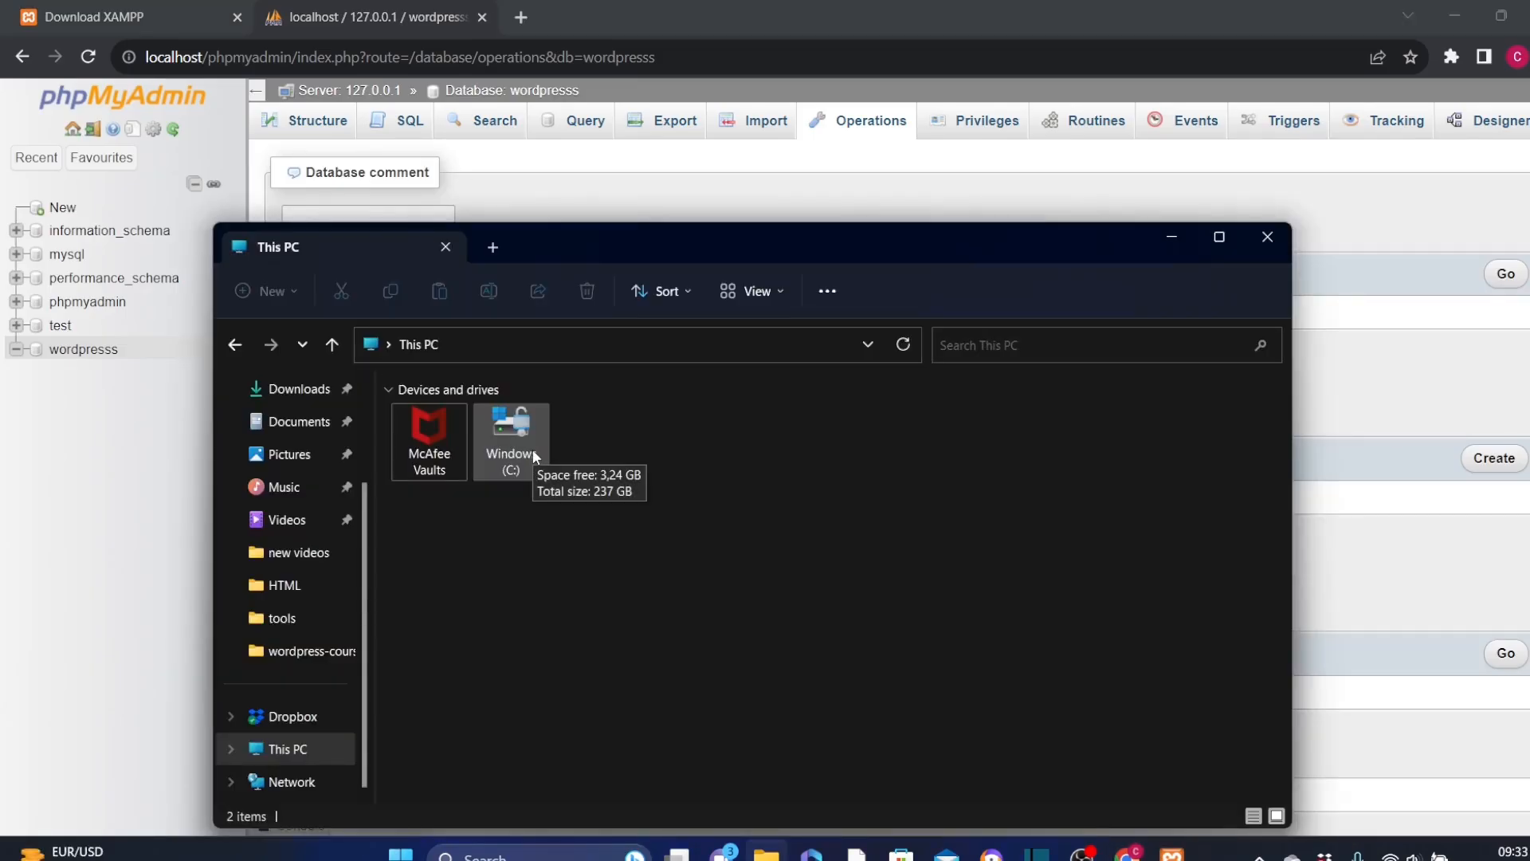
Step: Open the htdocs folder inside C:\xampp in File Explorer
double_click(532, 451)
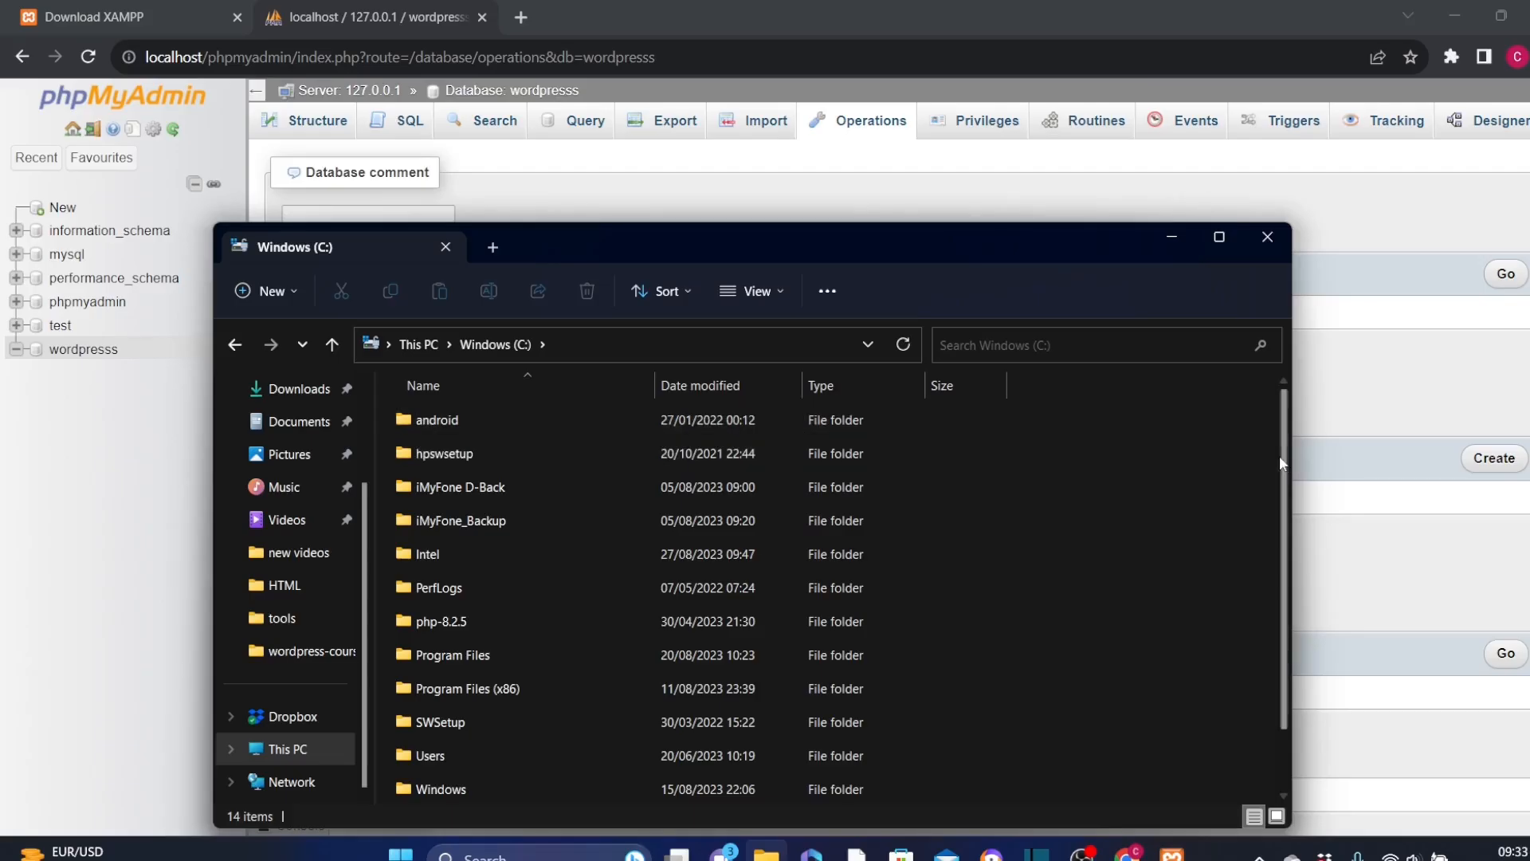
scroll(1281, 418, down, 1)
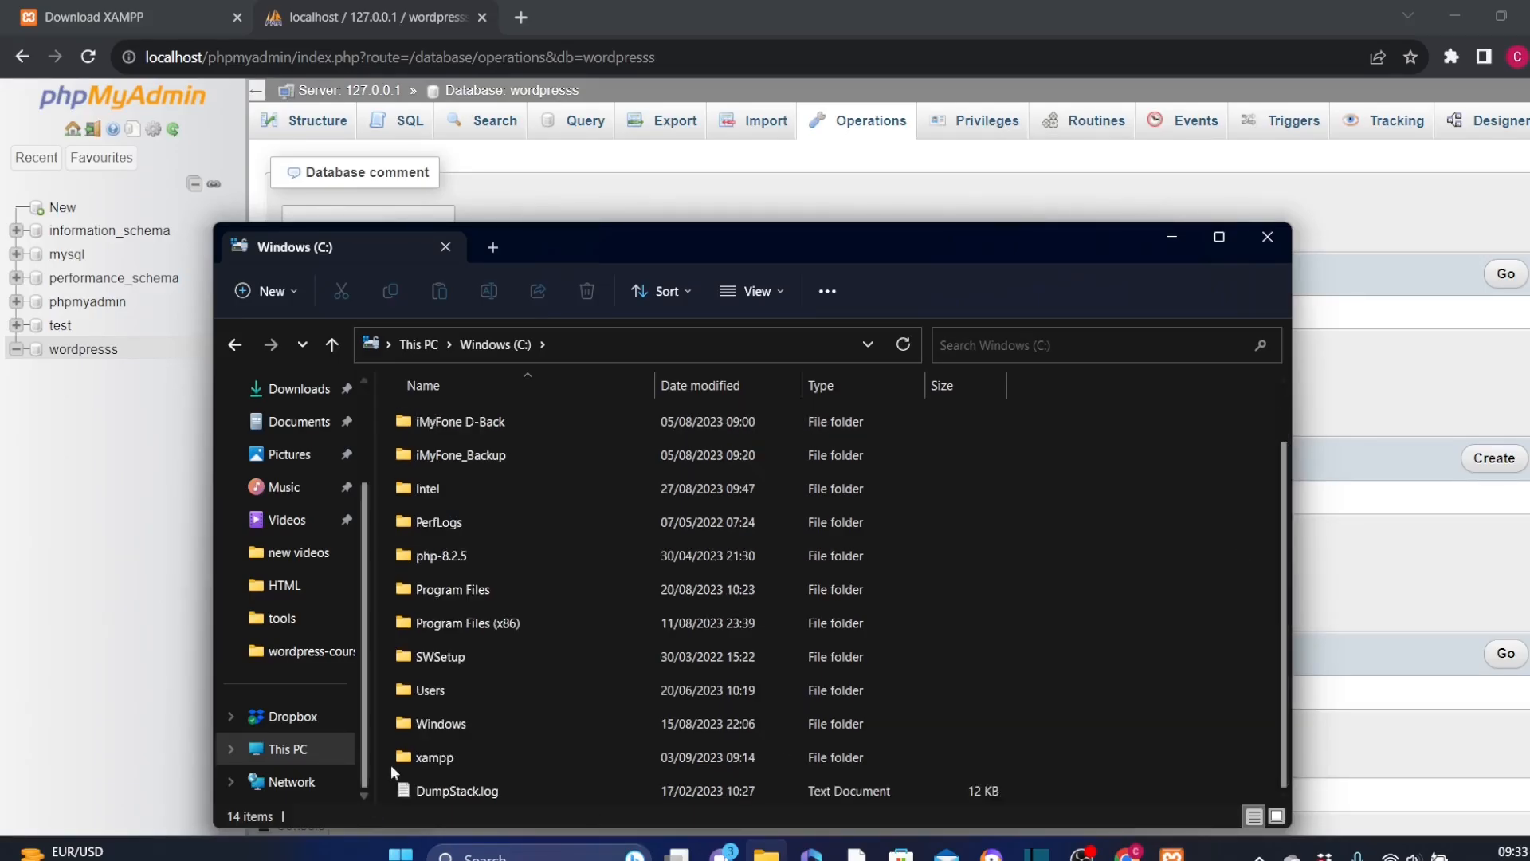
double_click(451, 756)
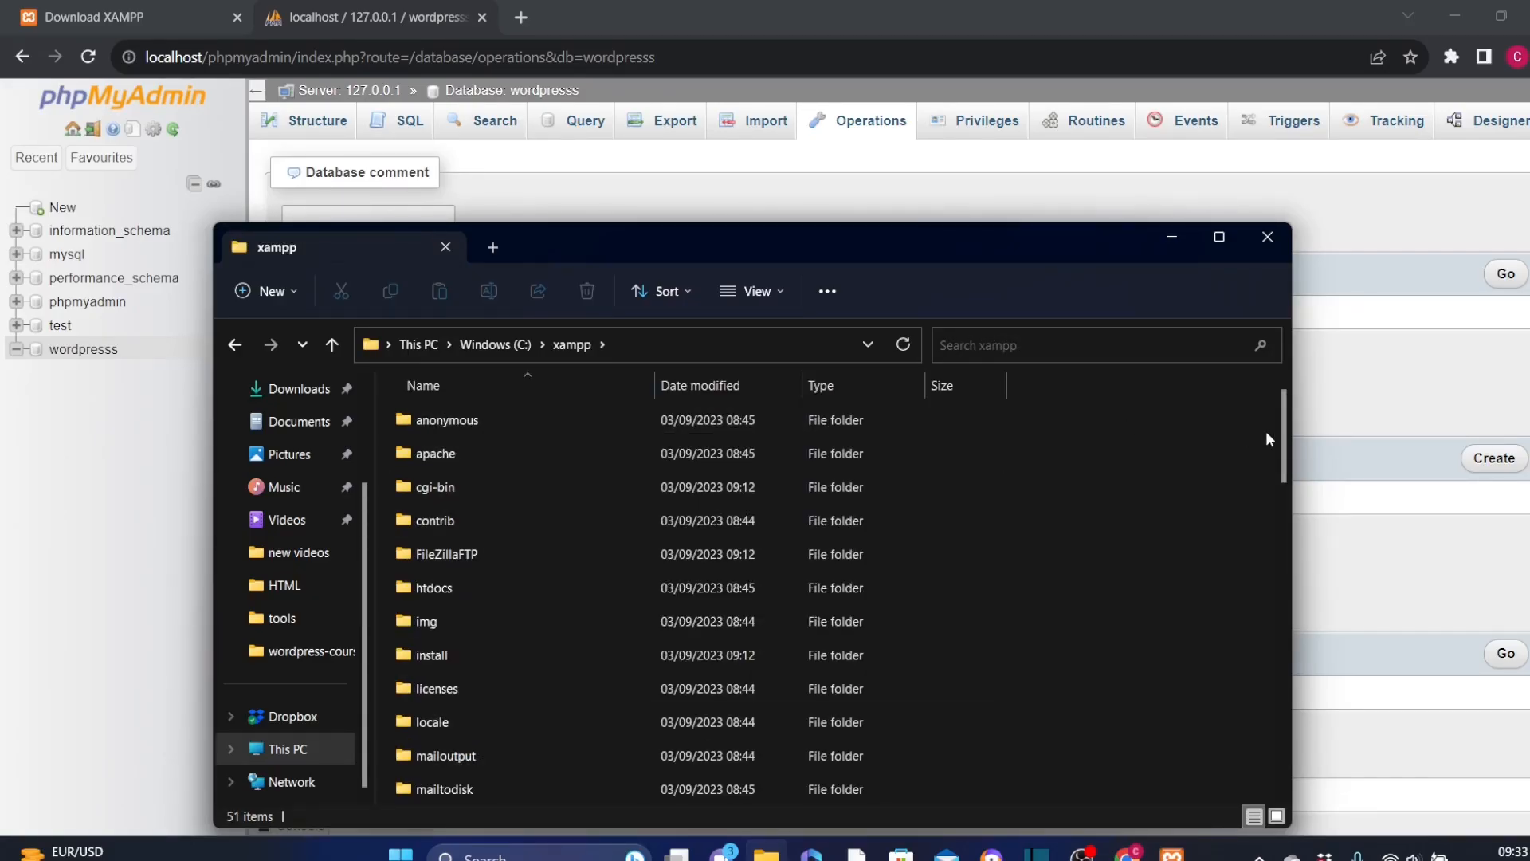
scroll(605, 518, down, 1)
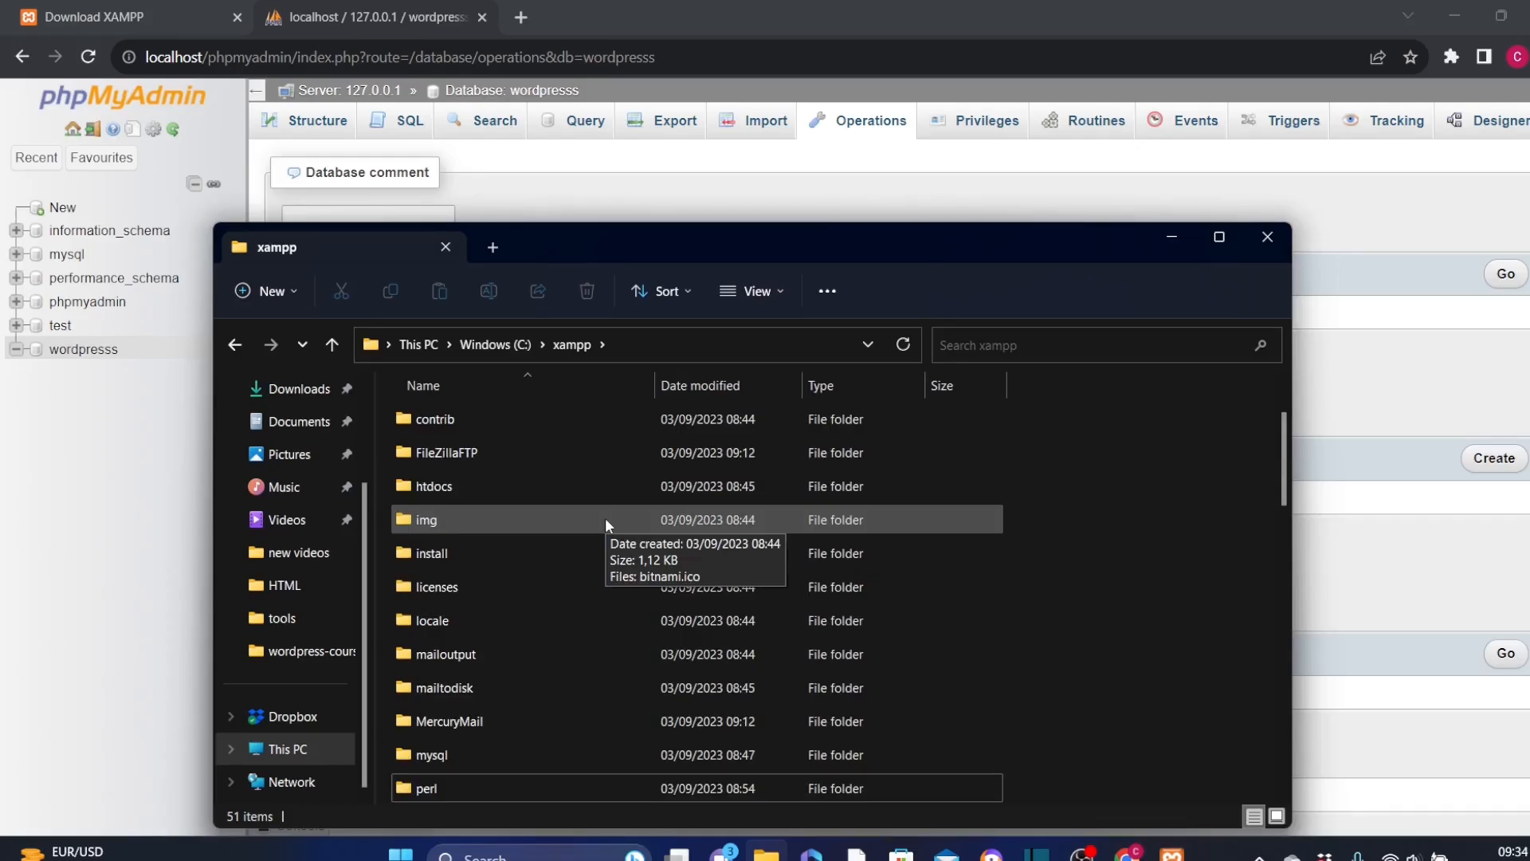
double_click(459, 485)
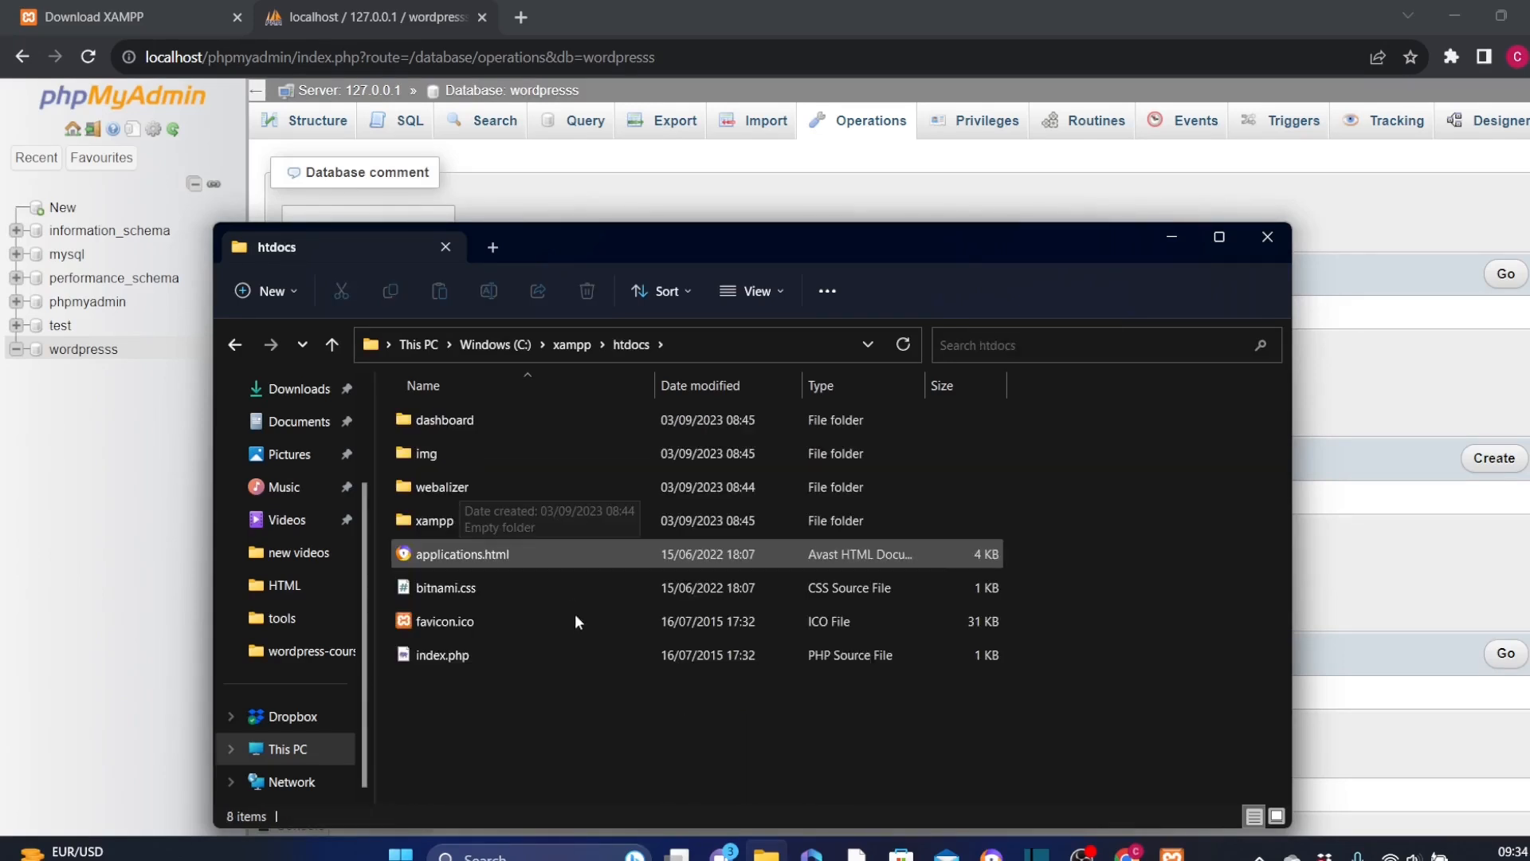
Step: Create a new folder named phpservertest inside the htdocs folder
right_click(426, 682)
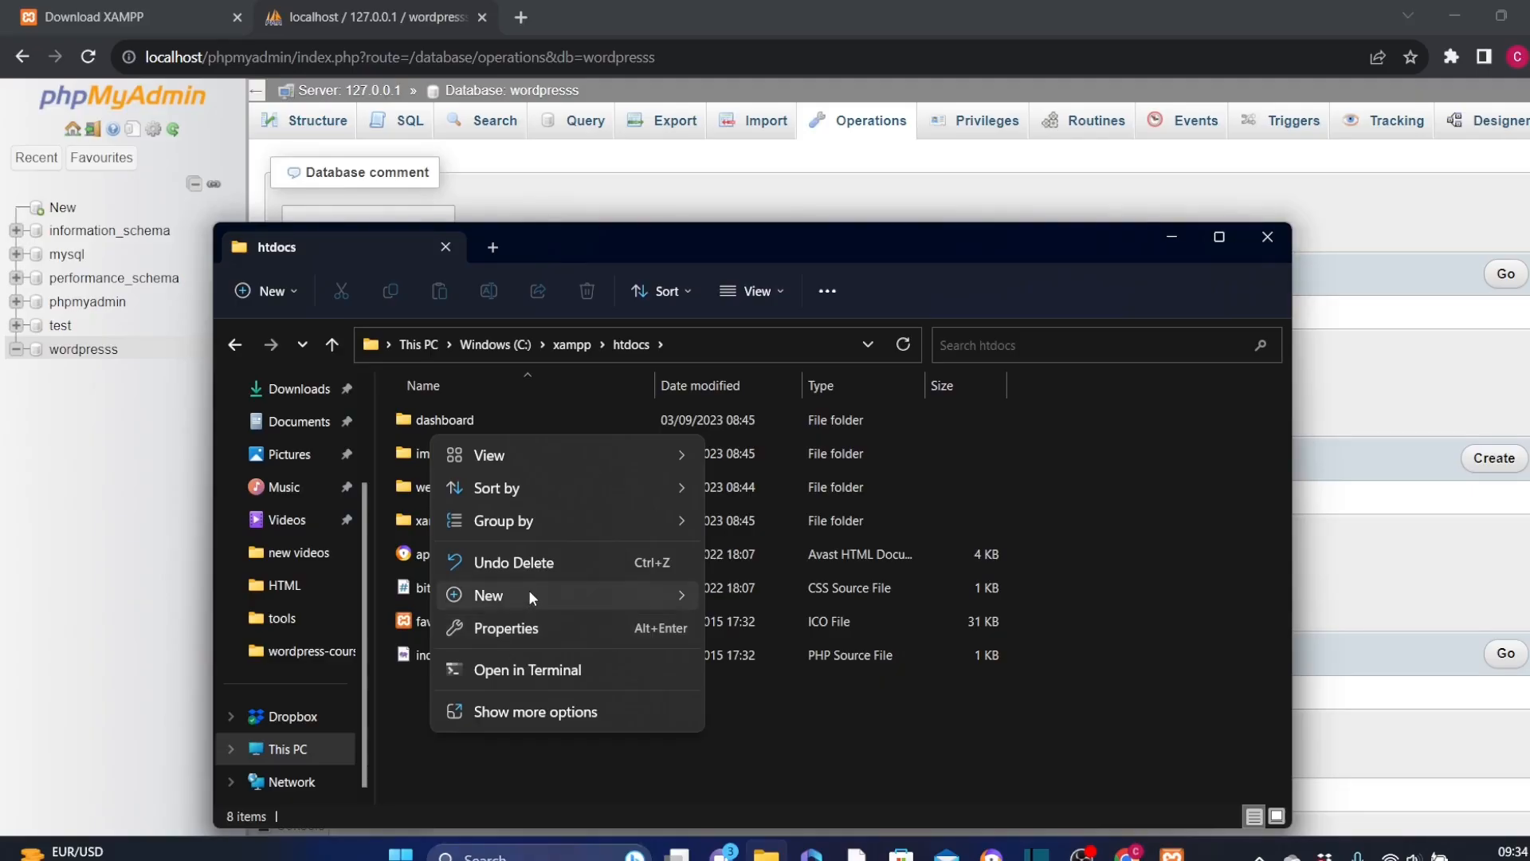
mouse_move(528, 594)
click(761, 232)
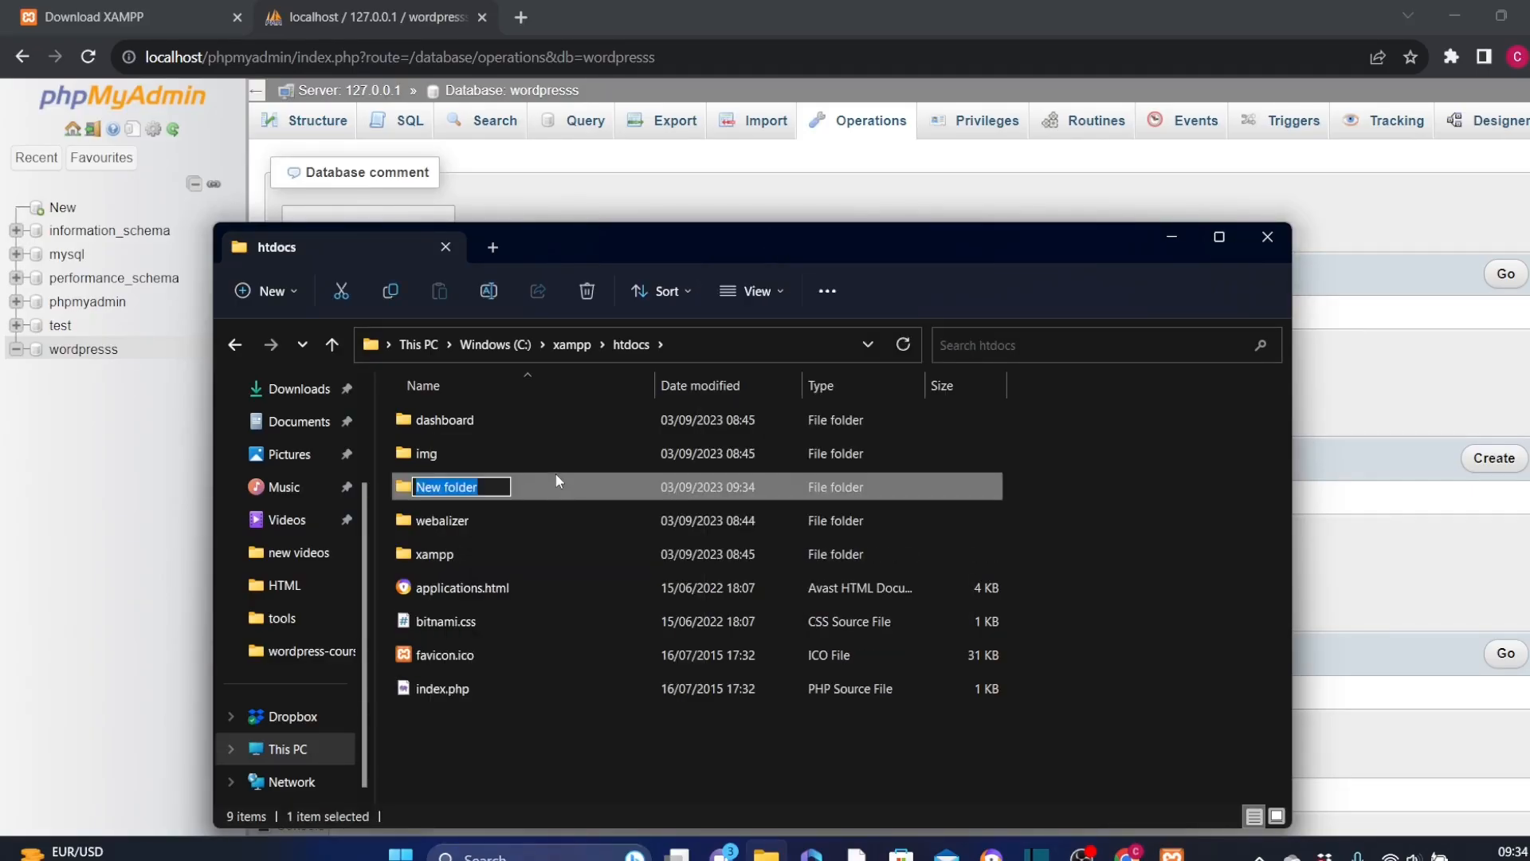
text(phpservertest)
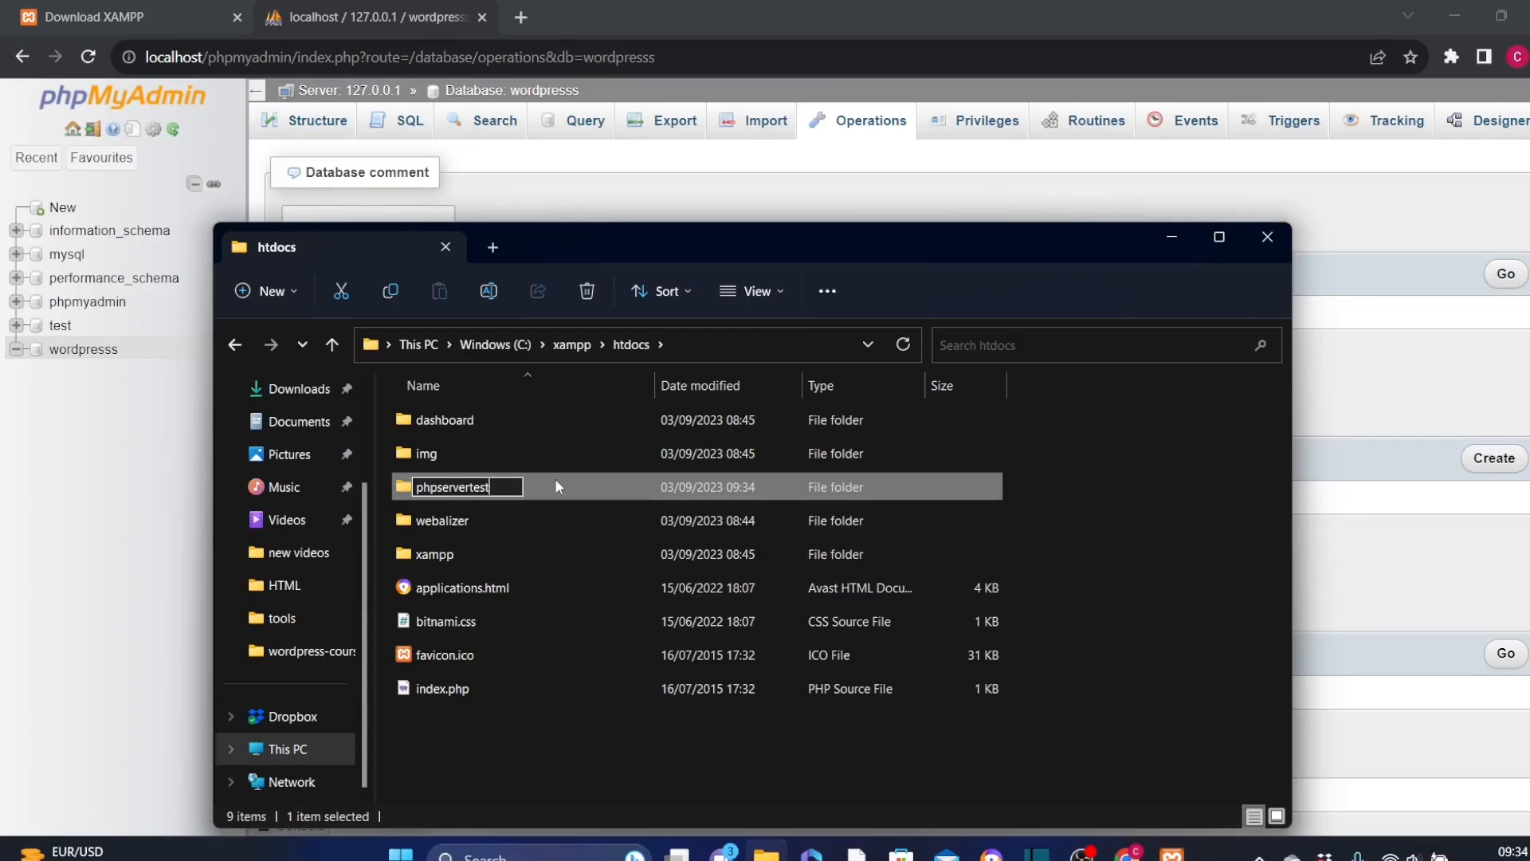
key(Return)
key(F2)
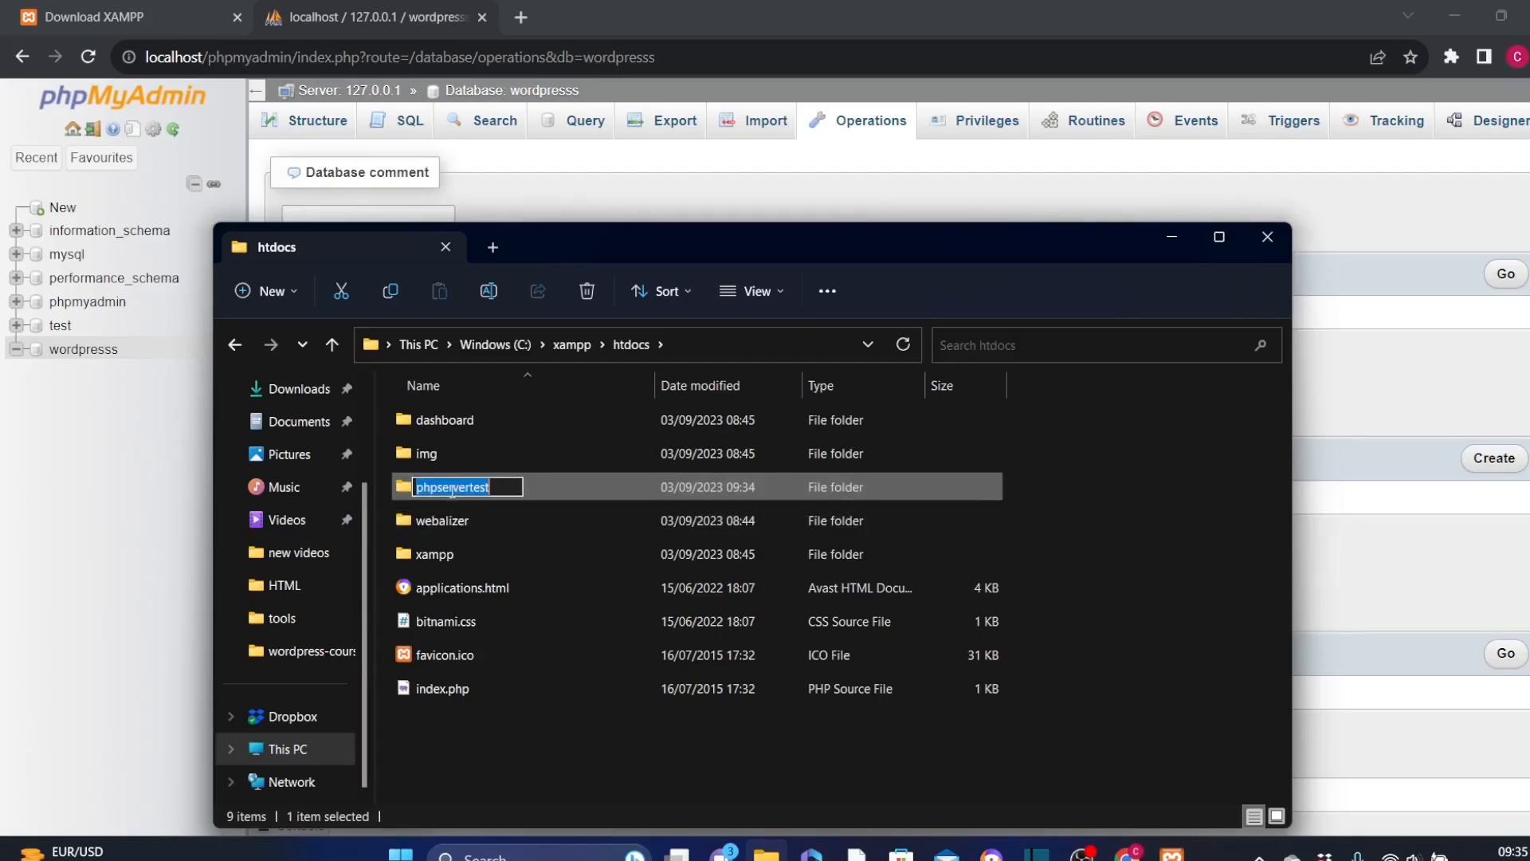
key(Return)
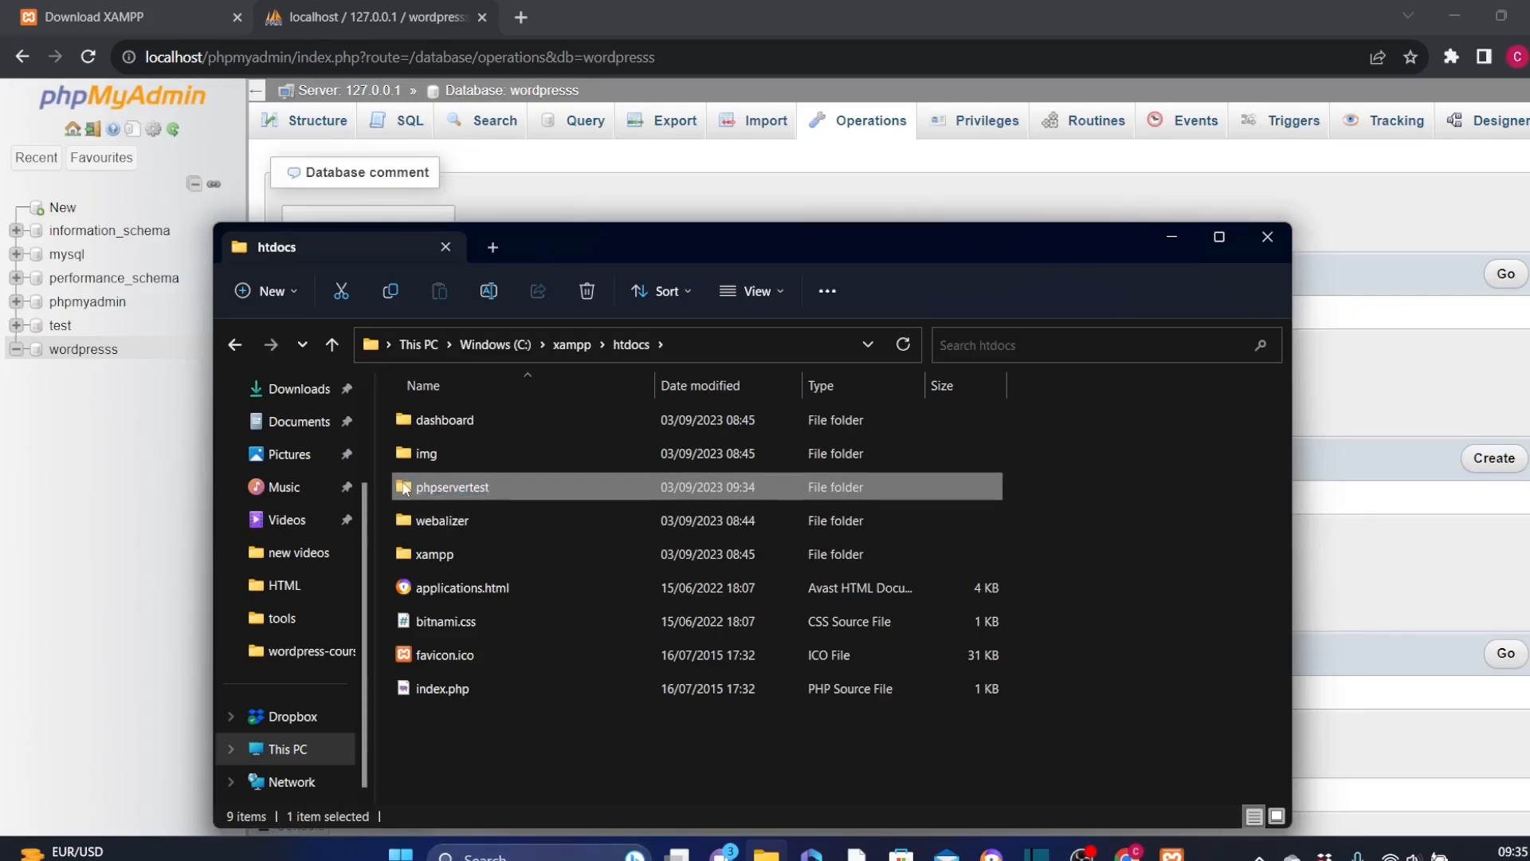
Step: Create a text document inside the phpservertest folder, name it helloworld.php and accept the file extension change
double_click(514, 487)
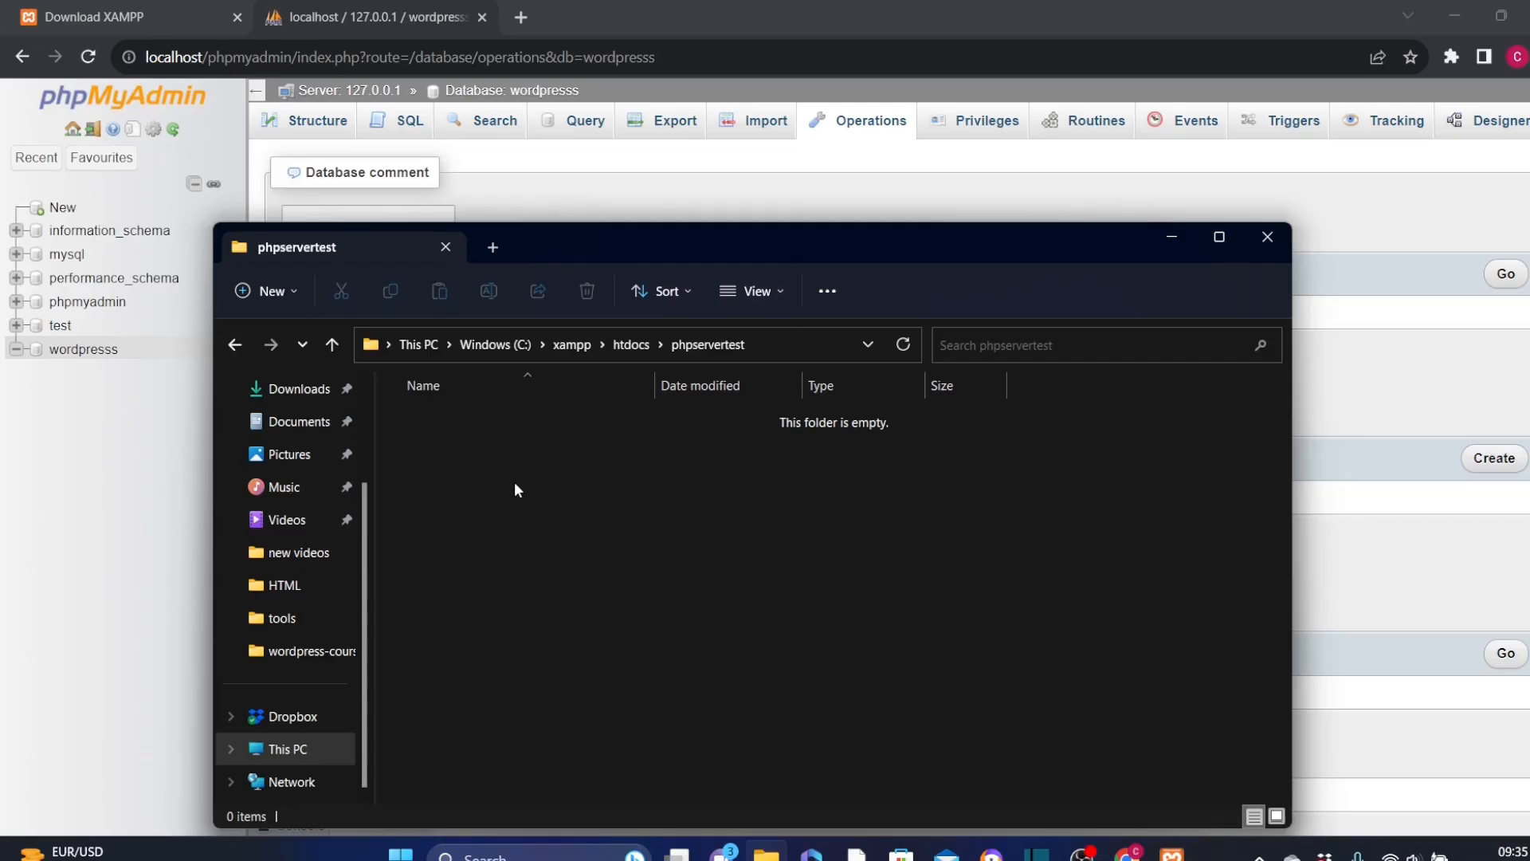
right_click(518, 489)
mouse_move(724, 596)
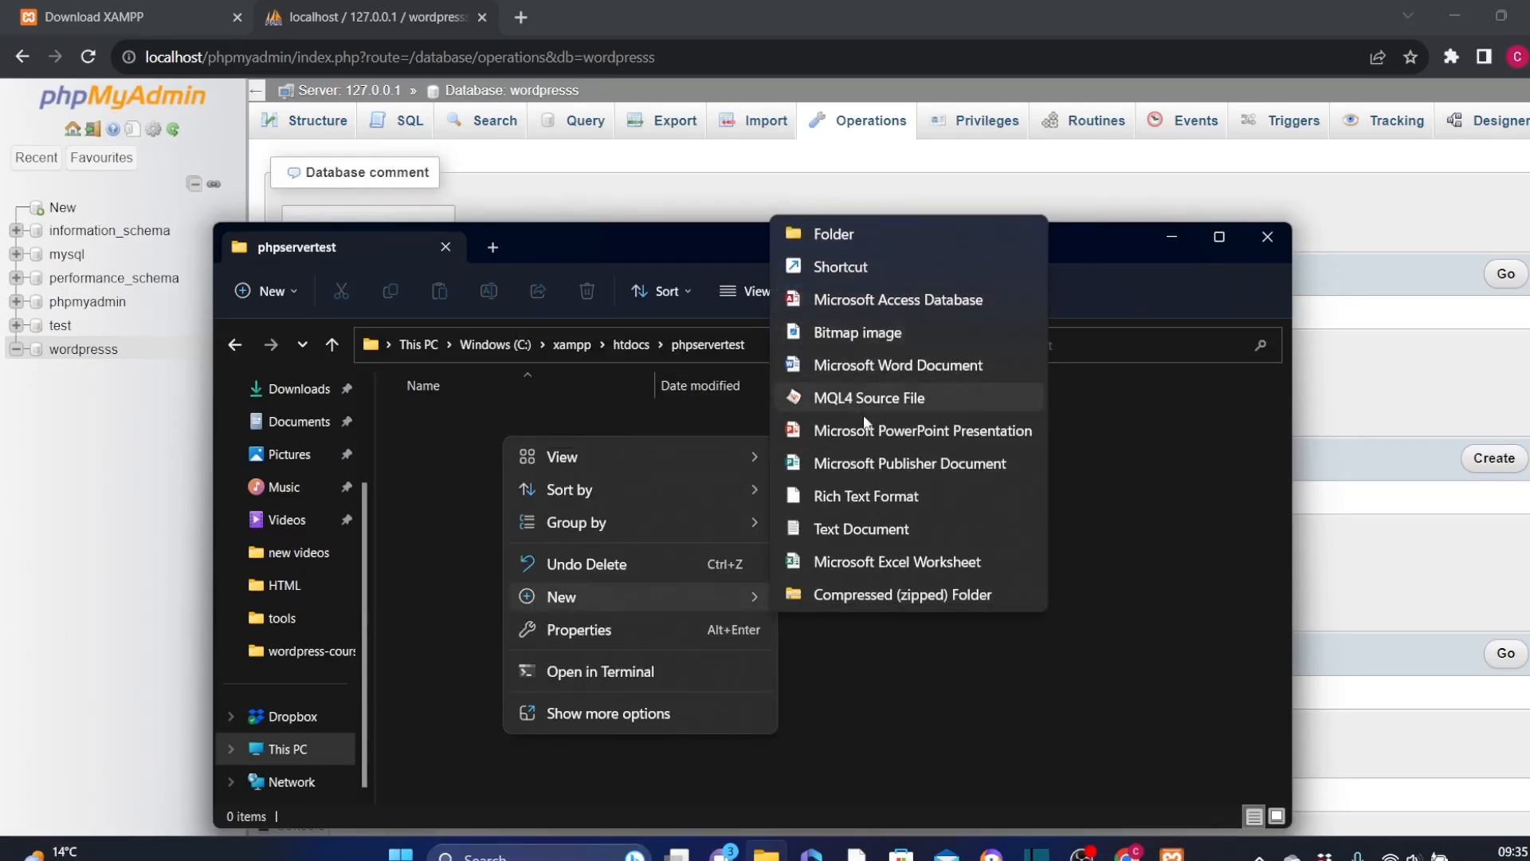
click(870, 530)
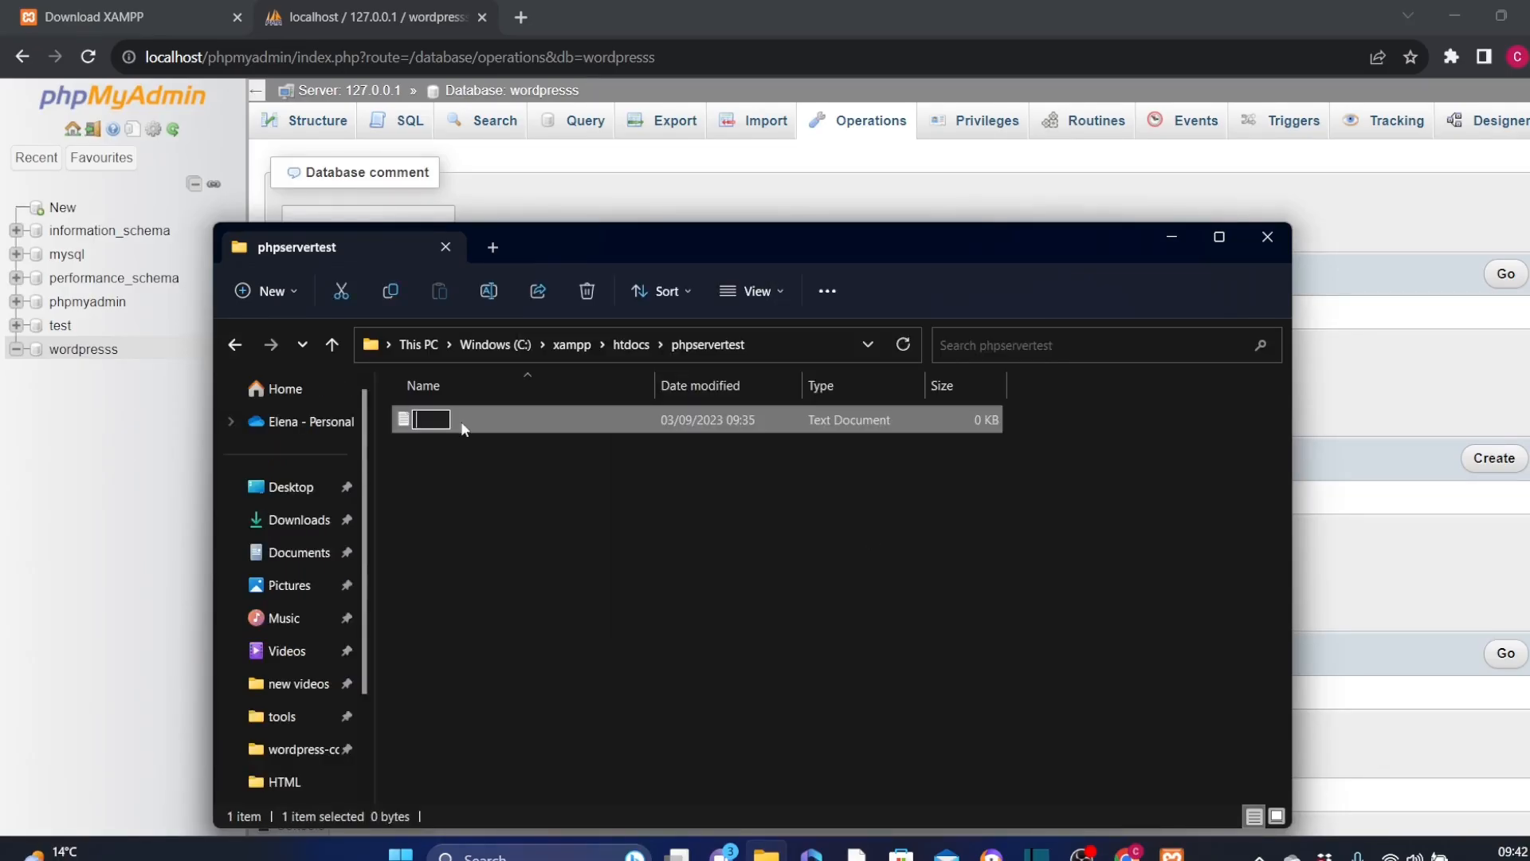
text(hell)
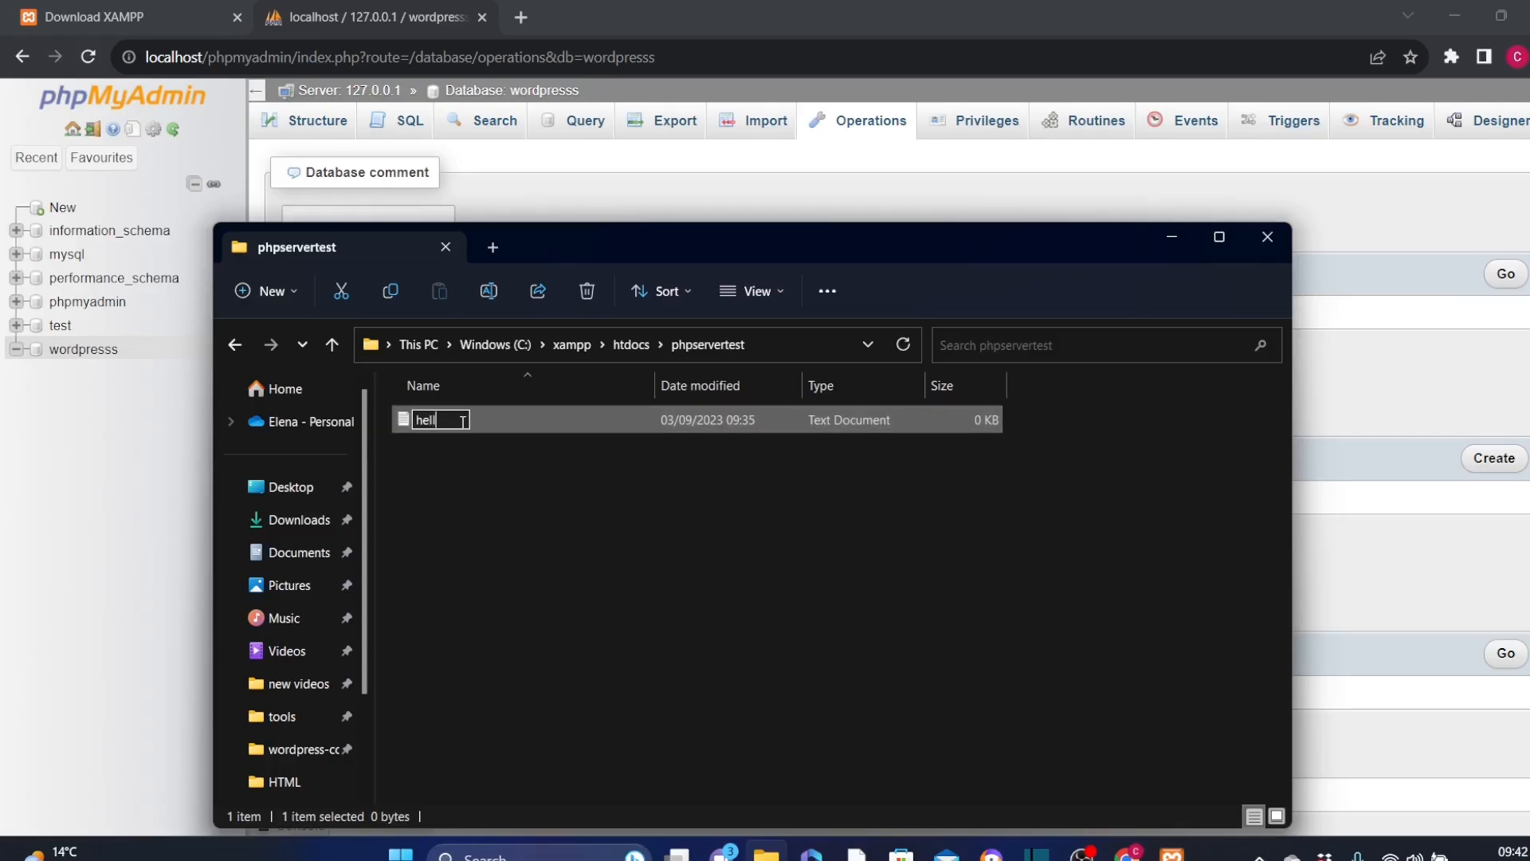
text(oworld.php)
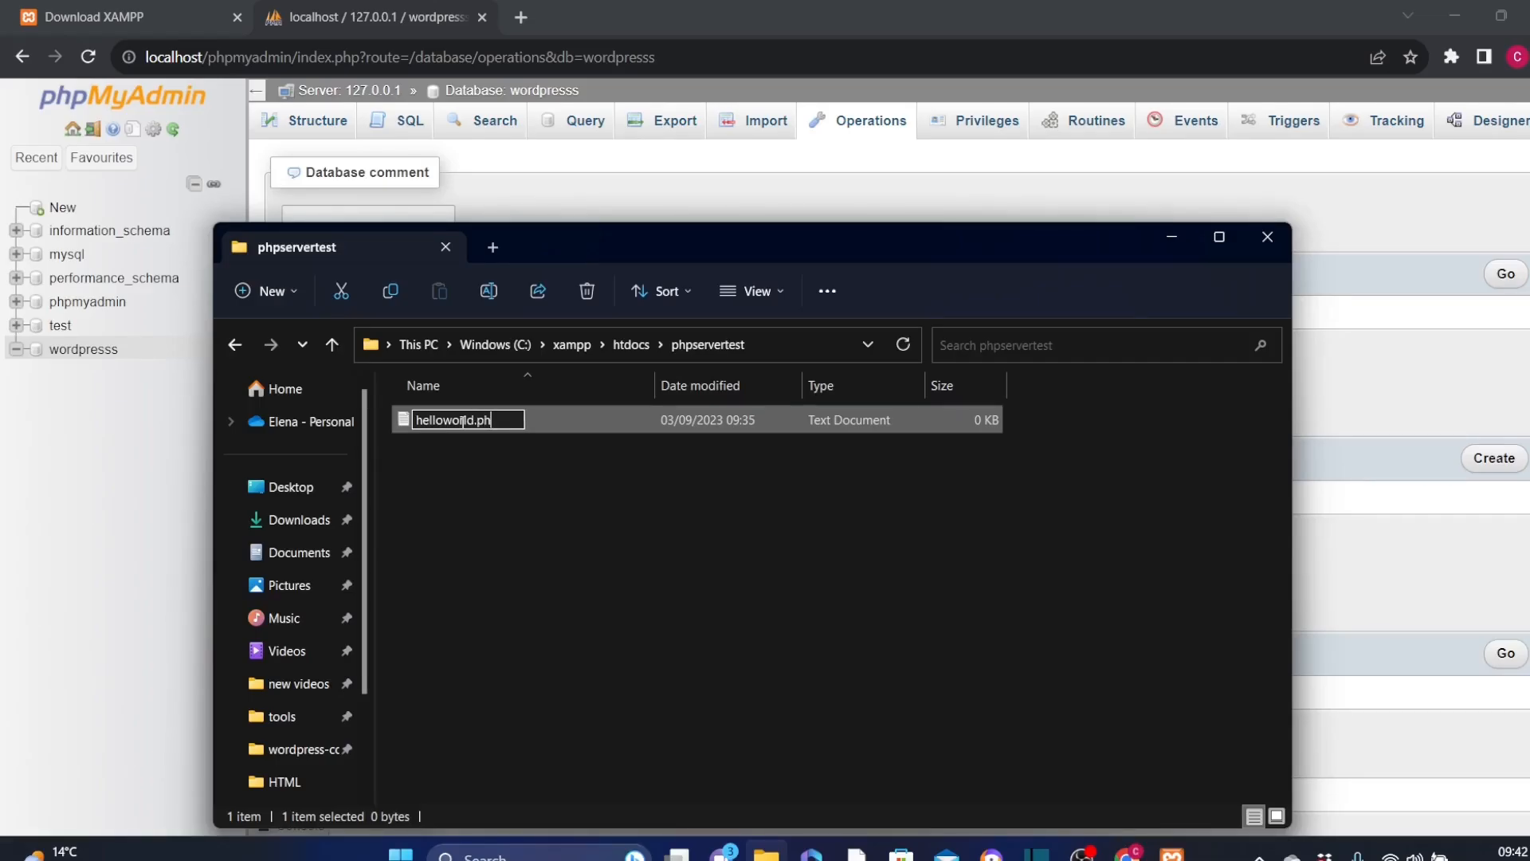
key(Return)
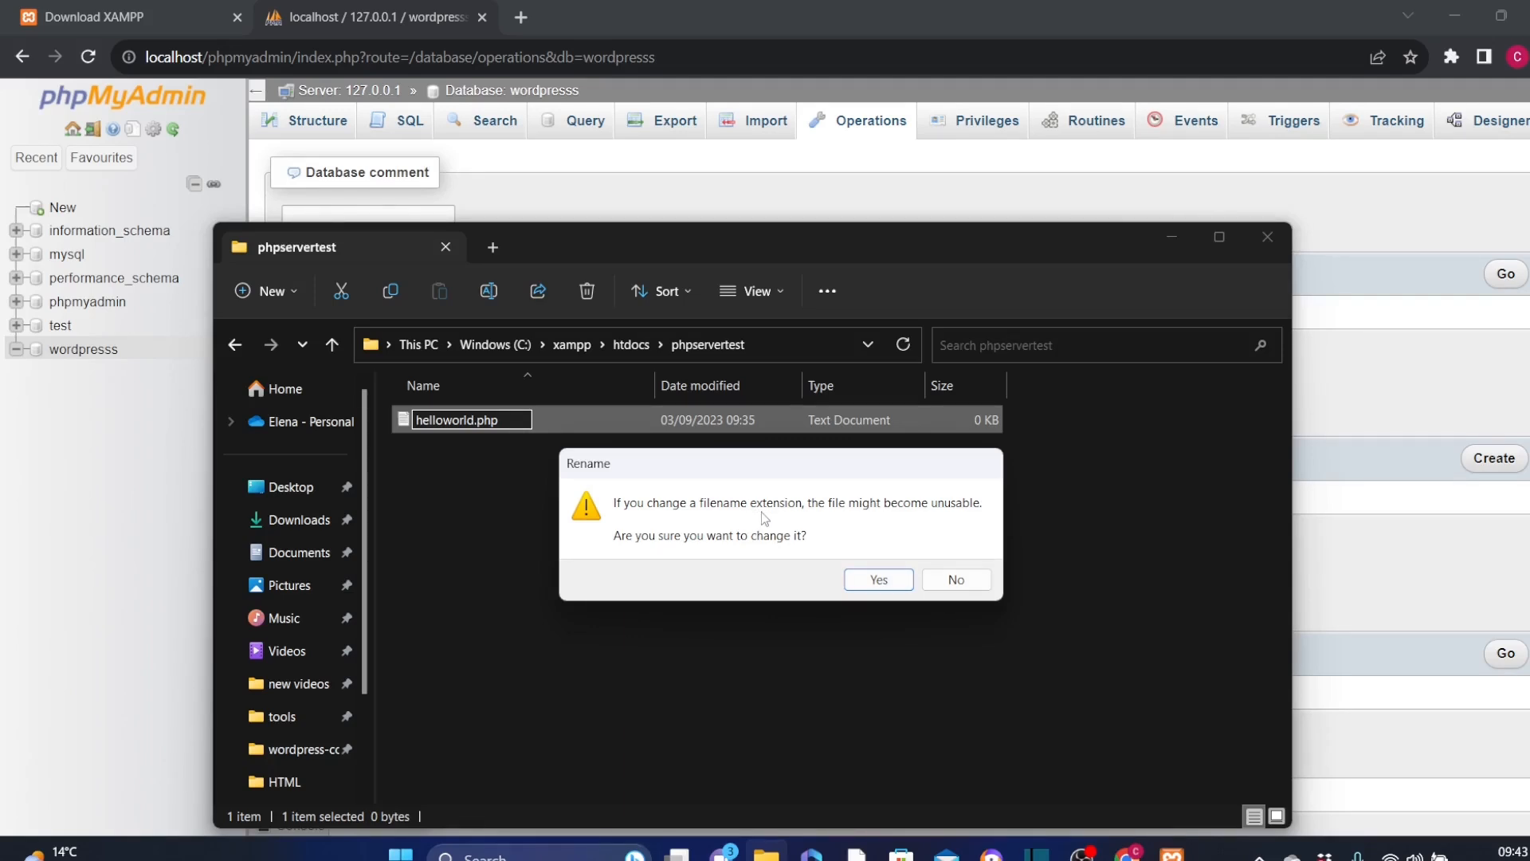
click(878, 584)
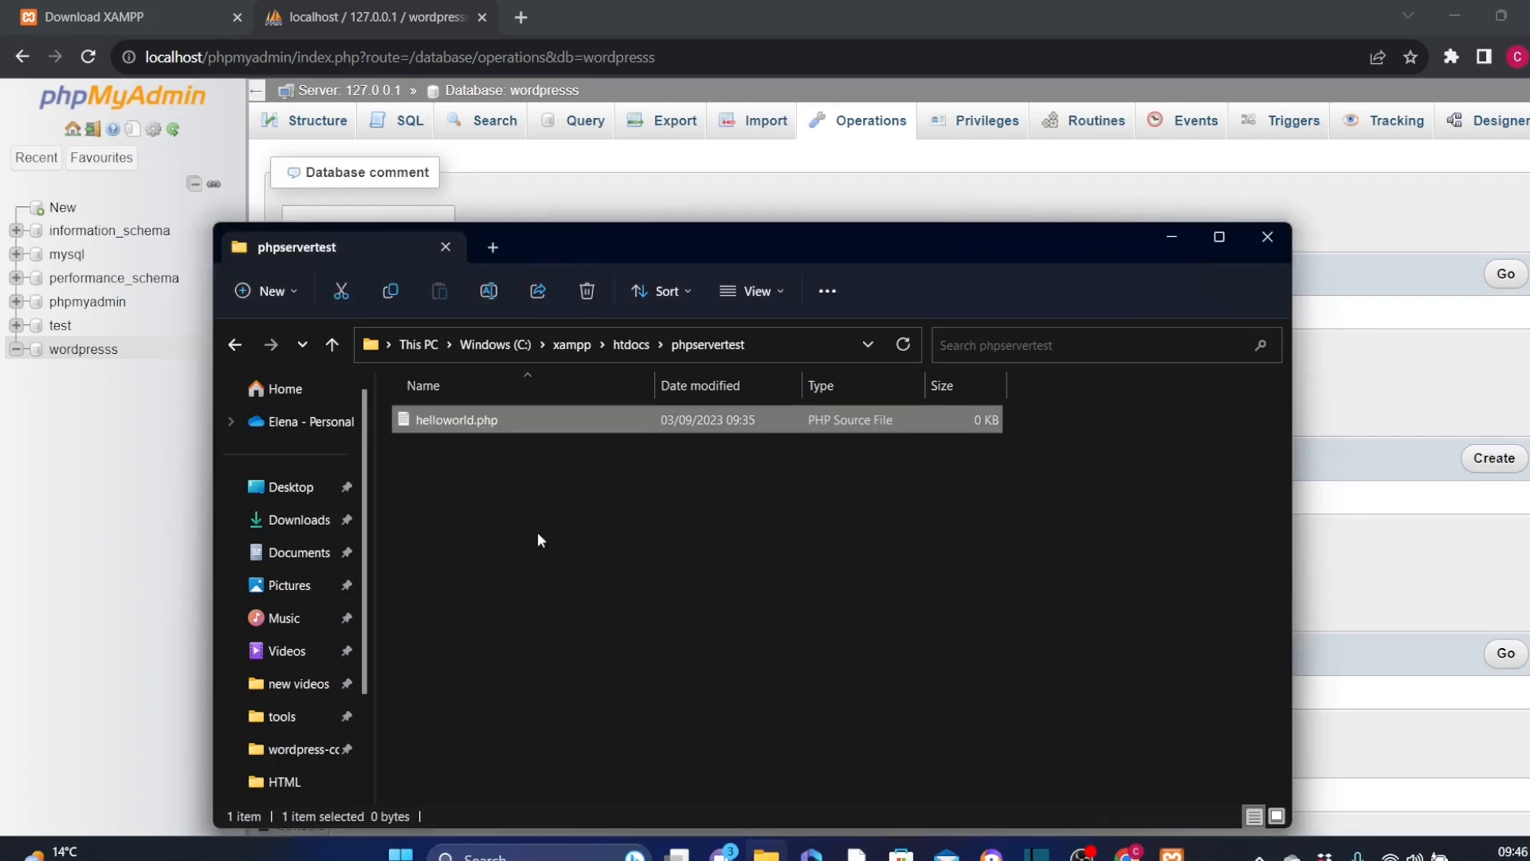
Step: Open helloworld.php in Visual Studio Code and enter the <?php and ?> tags with blank lines between them
double_click(581, 430)
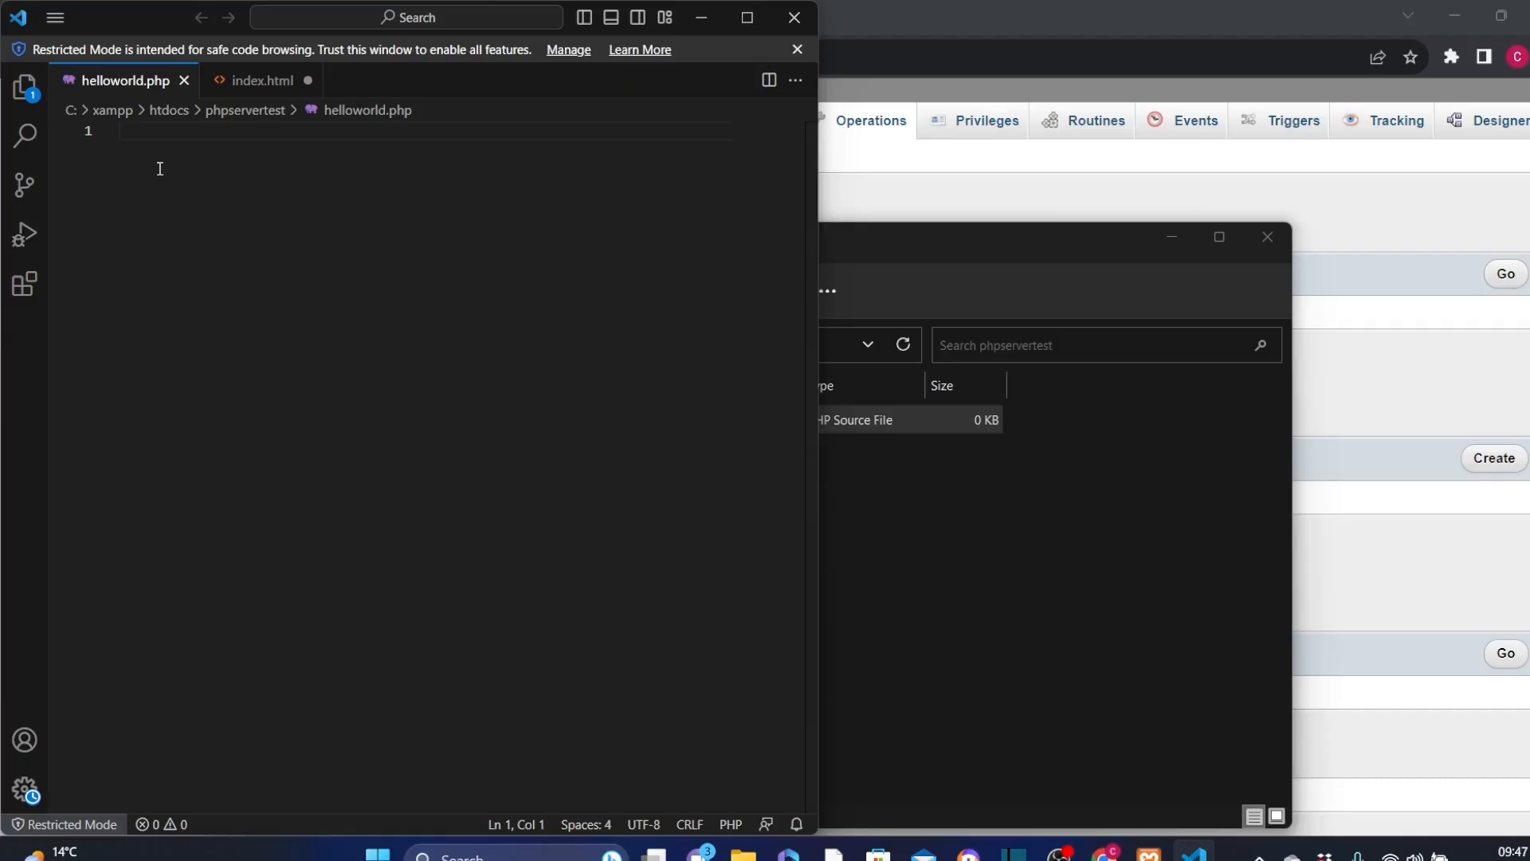
text(<?php)
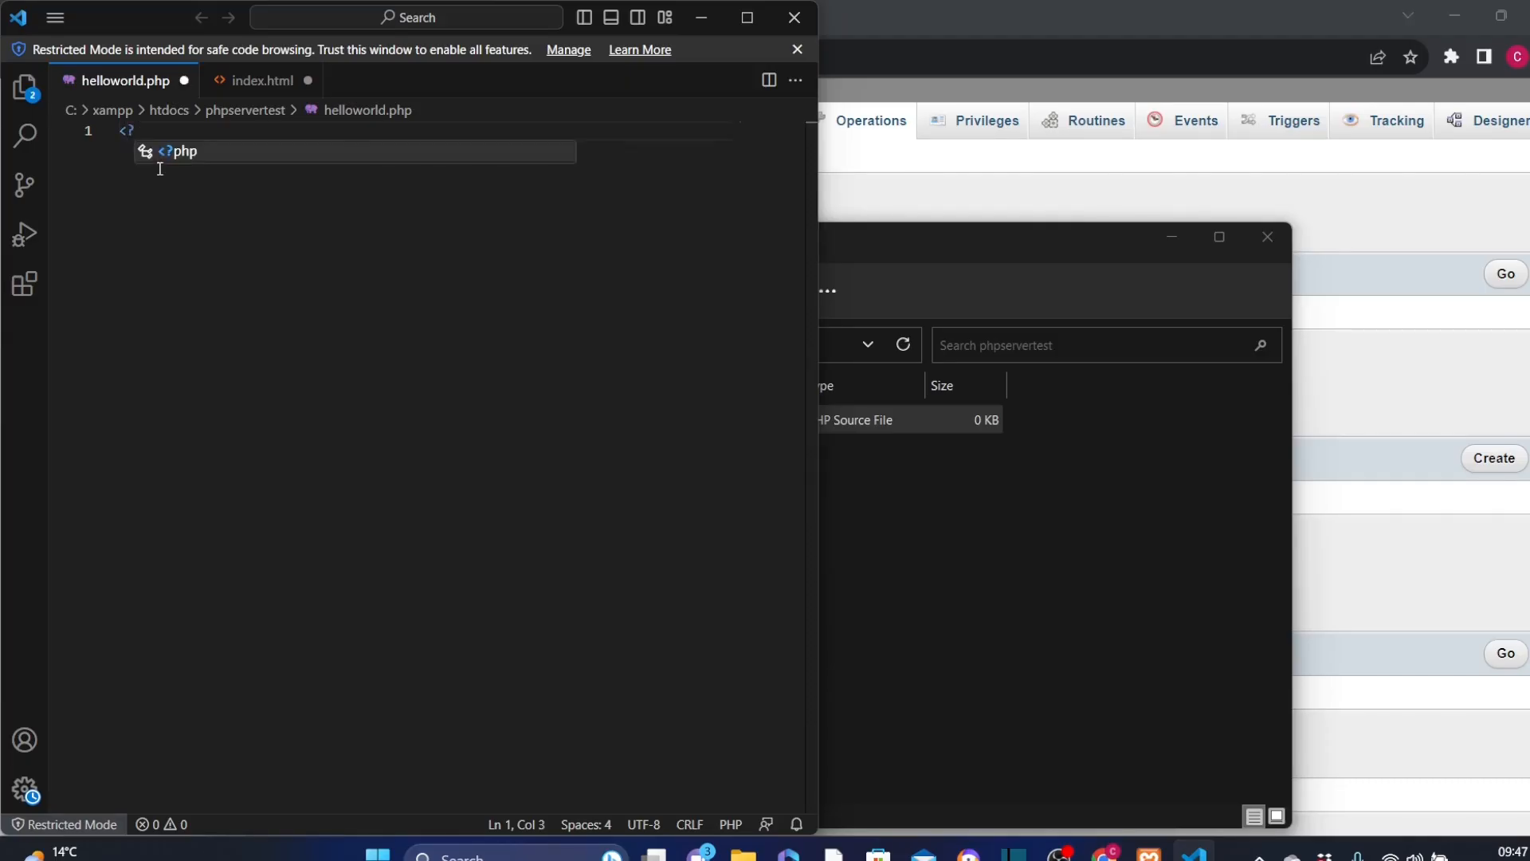
key(Return)
key(Return)
key(Return)
key(Return)
key(Return)
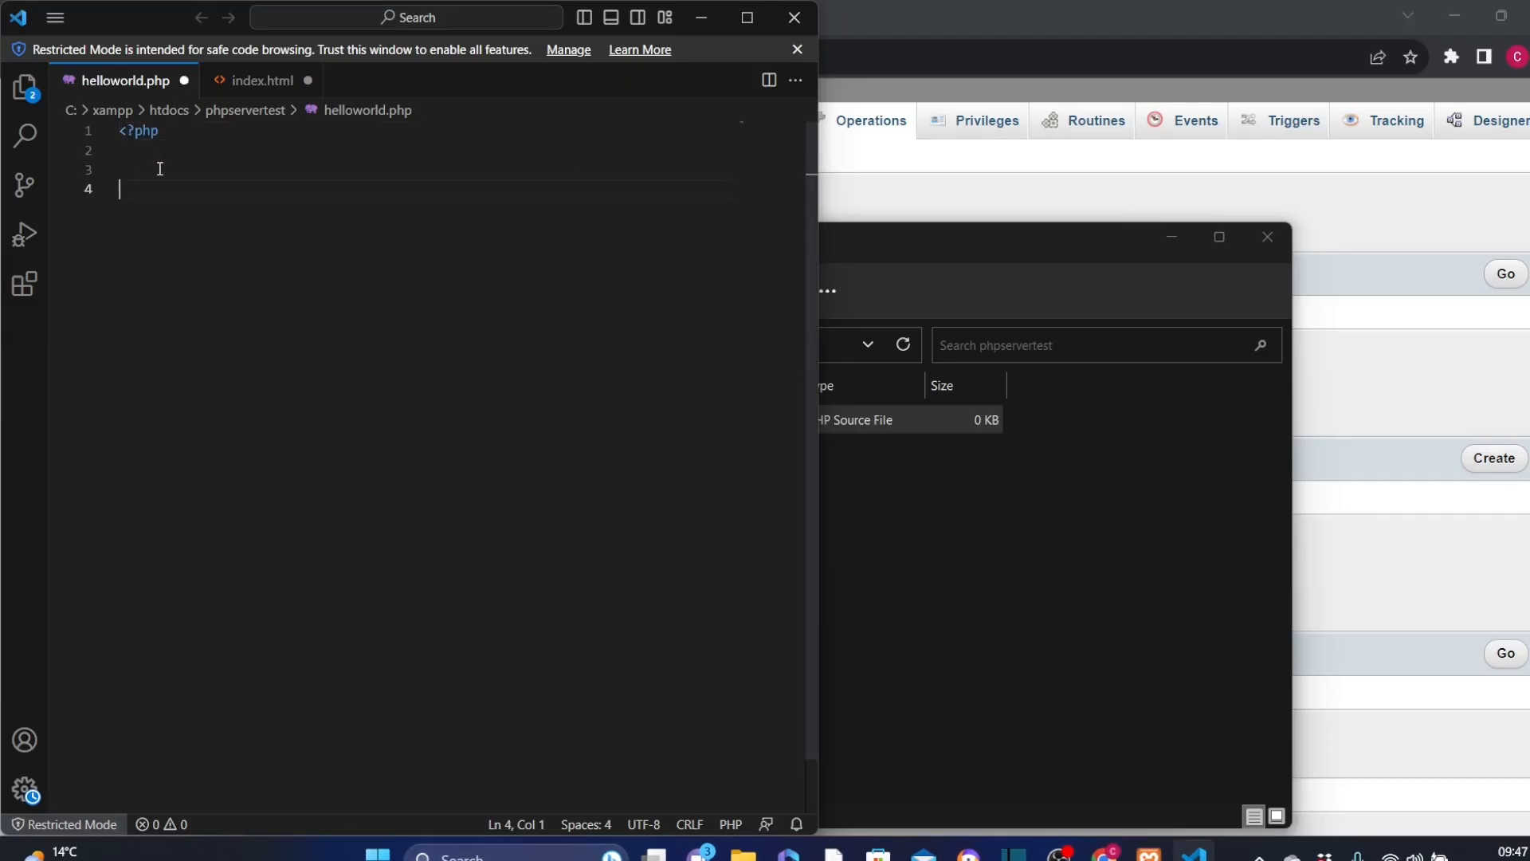
text(?>)
Step: Add the statement echo ("hello world"); on line 3 between the PHP tags, save the file and minimize the editor
click(137, 168)
text(echo ()
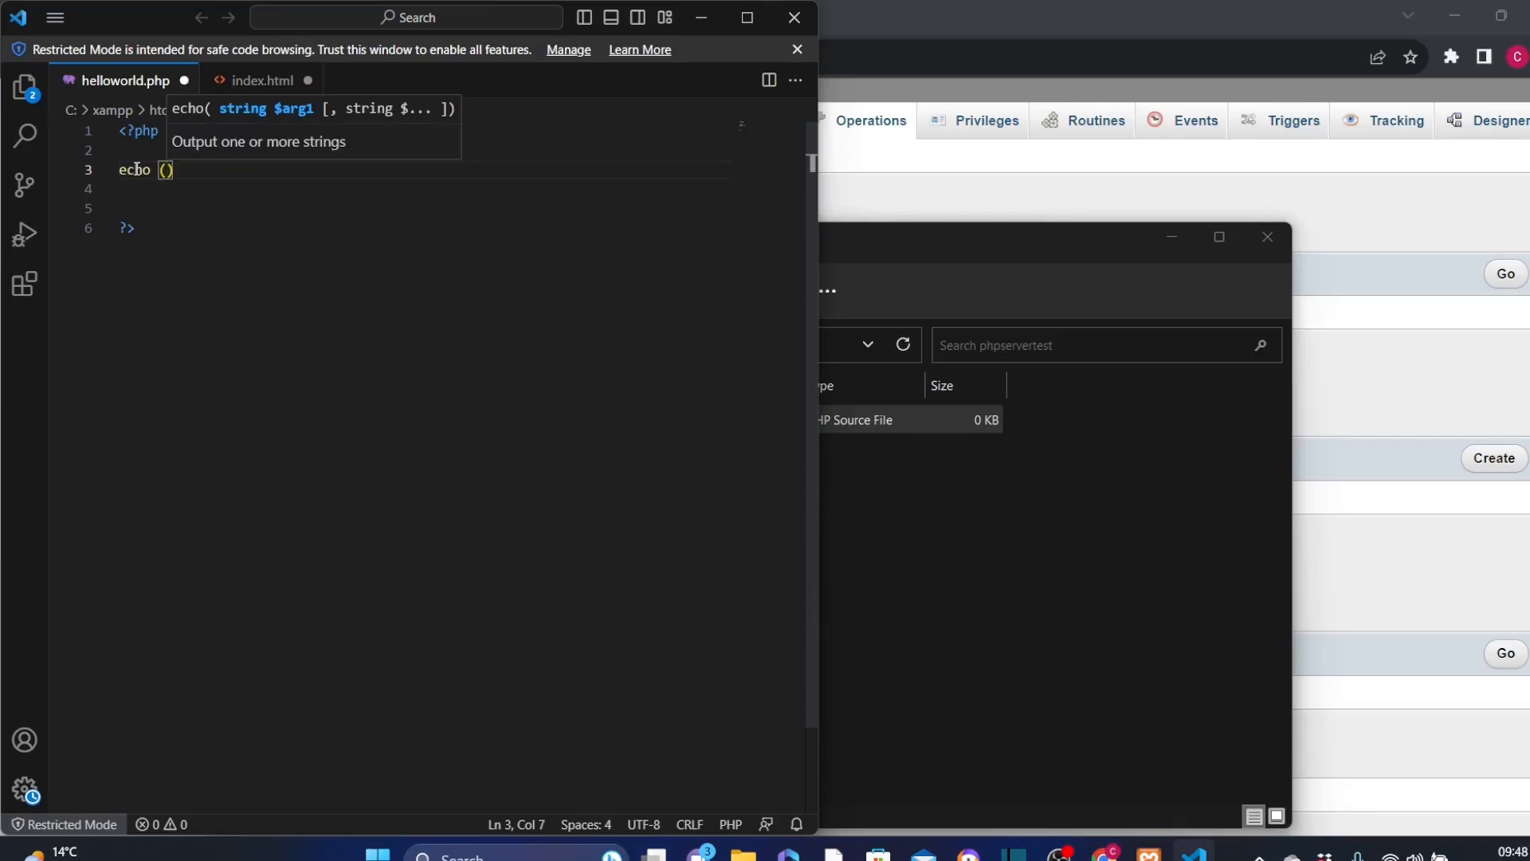
text(")
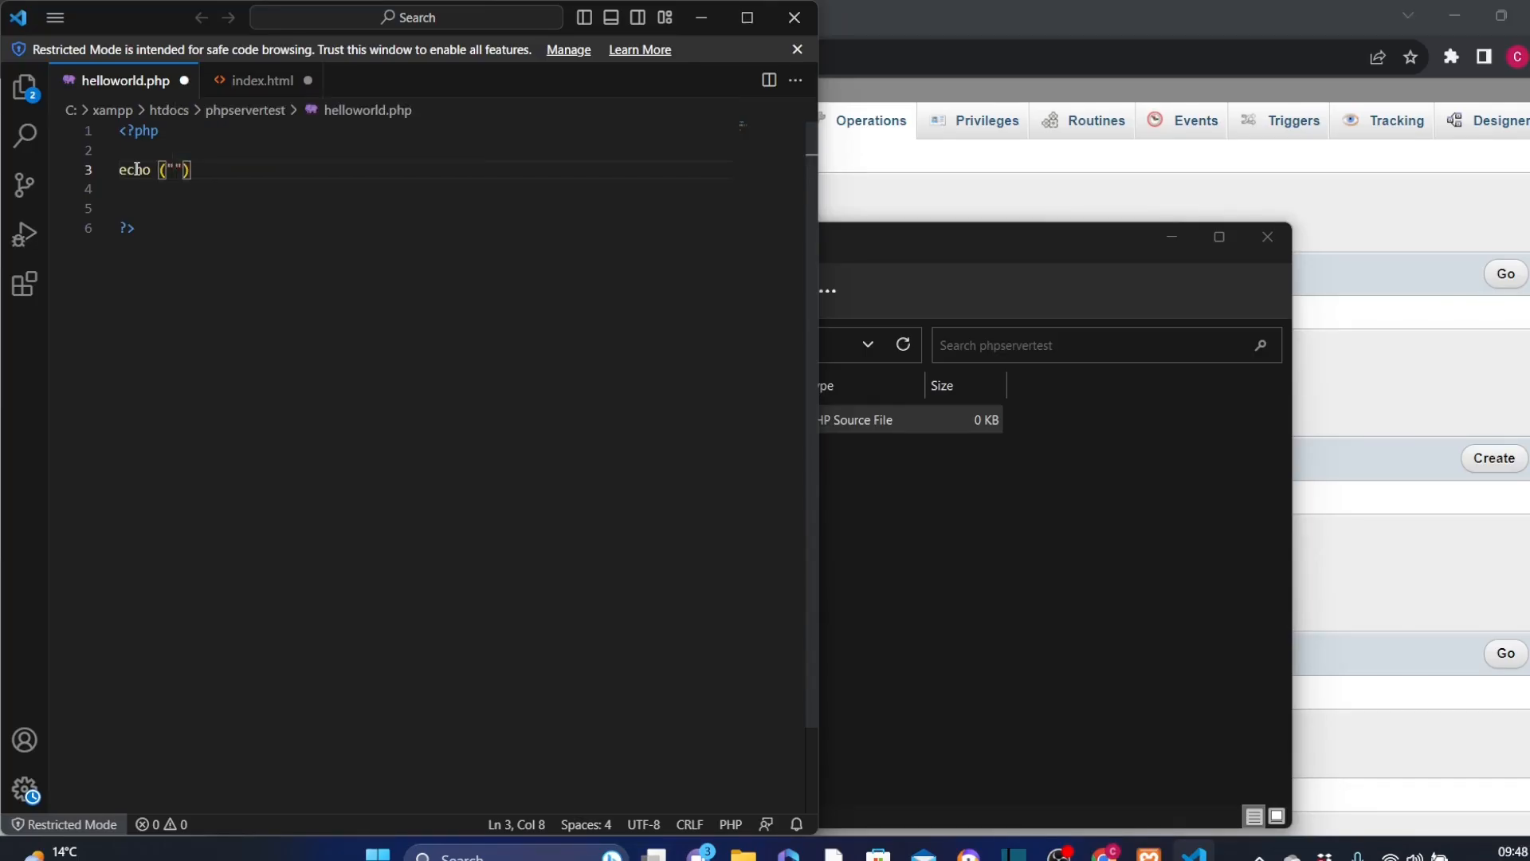
text(hello wor)
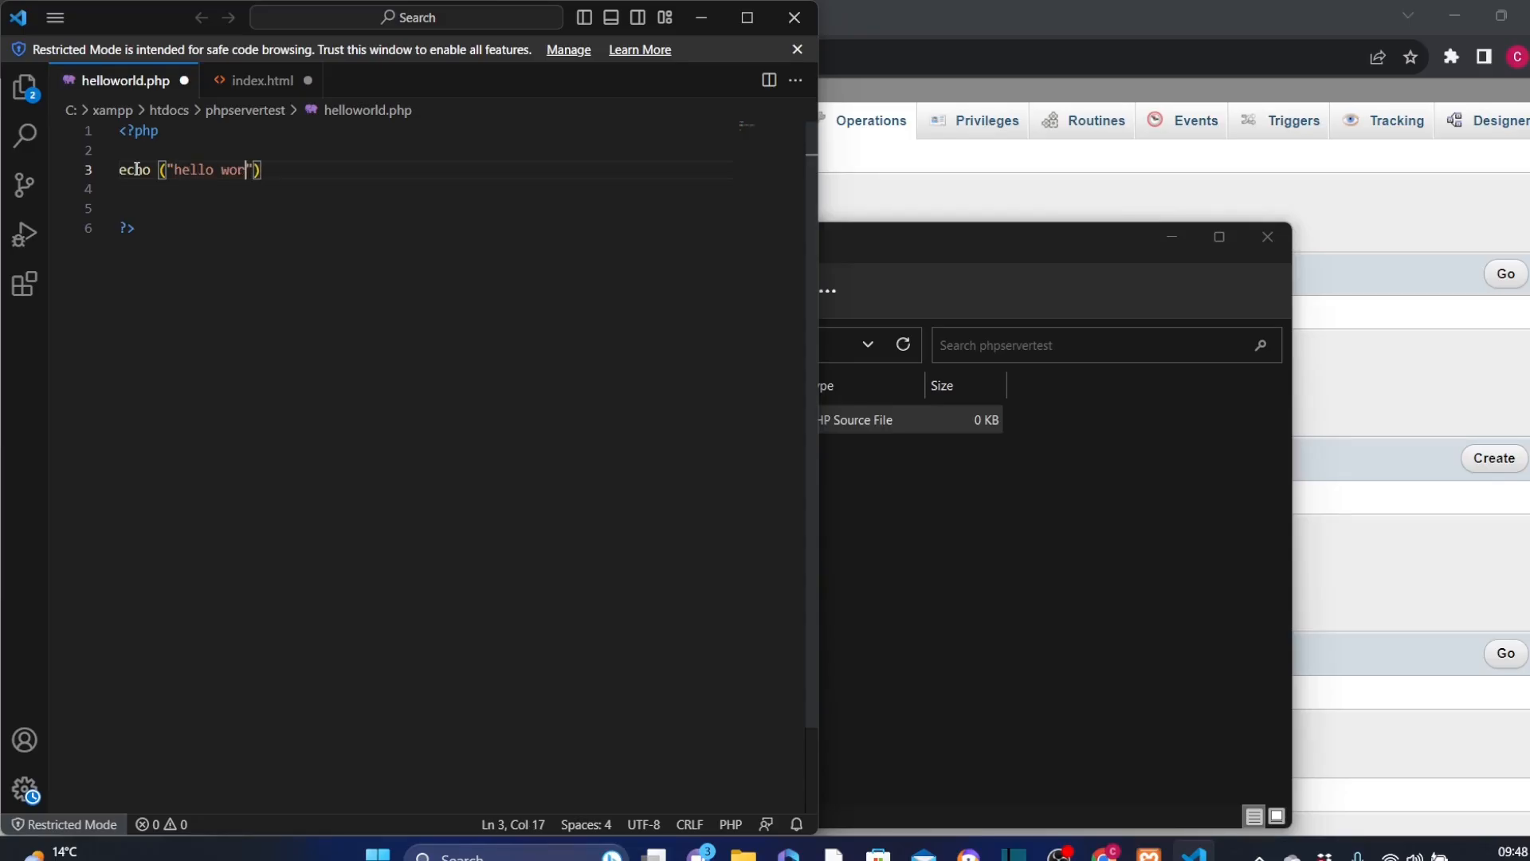
text(ld");)
key(ctrl+s)
click(701, 18)
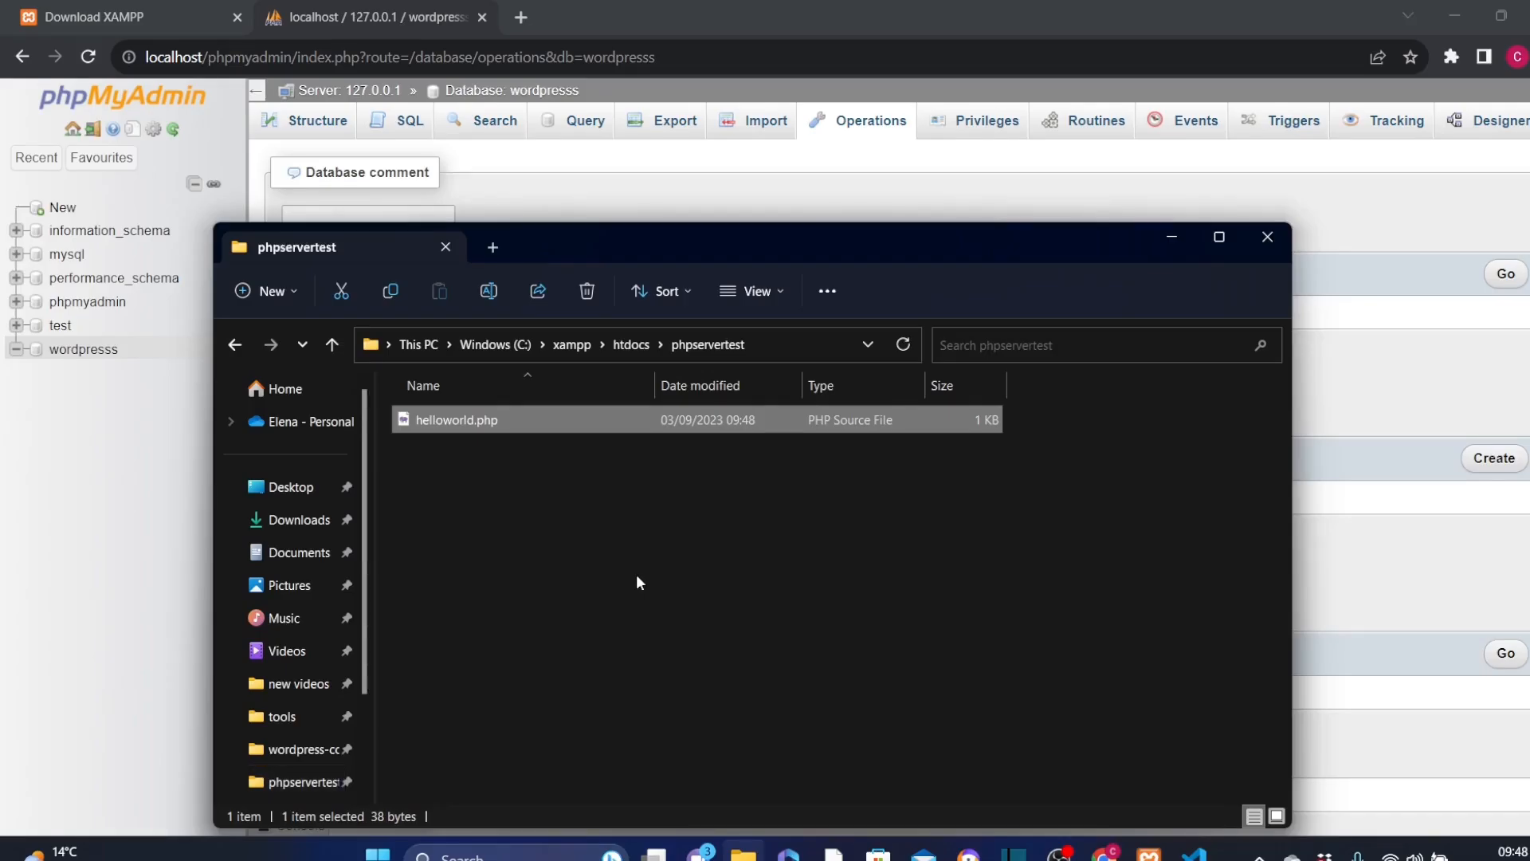
Step: Open helloworld.php from localhost/phpservertest in a new browser tab, and bring up its code in Visual Studio Code for comparison
click(530, 16)
text(lo)
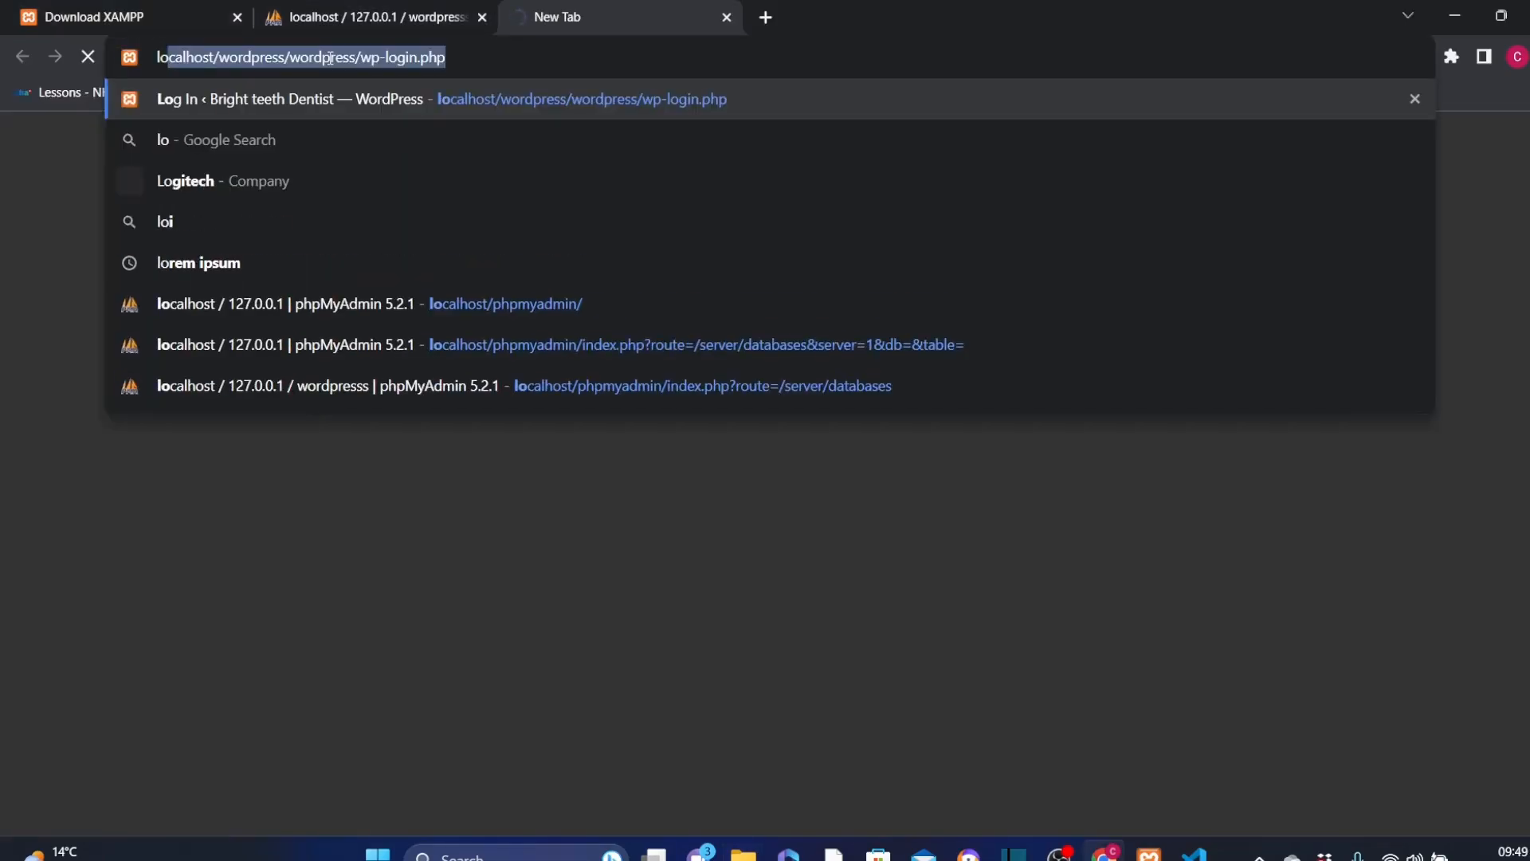
text(calhost/php)
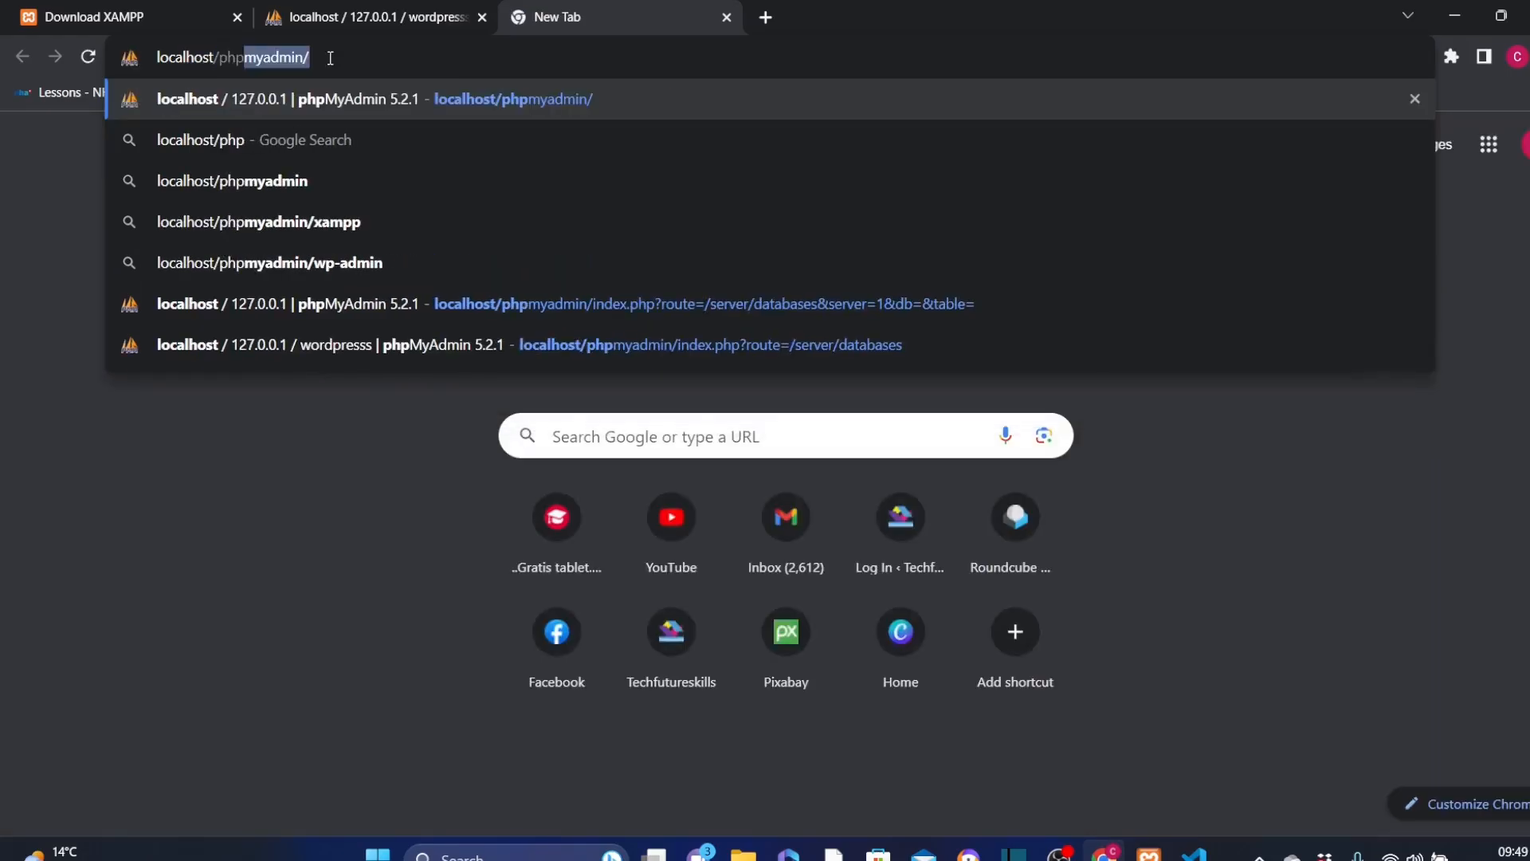
text(servertest)
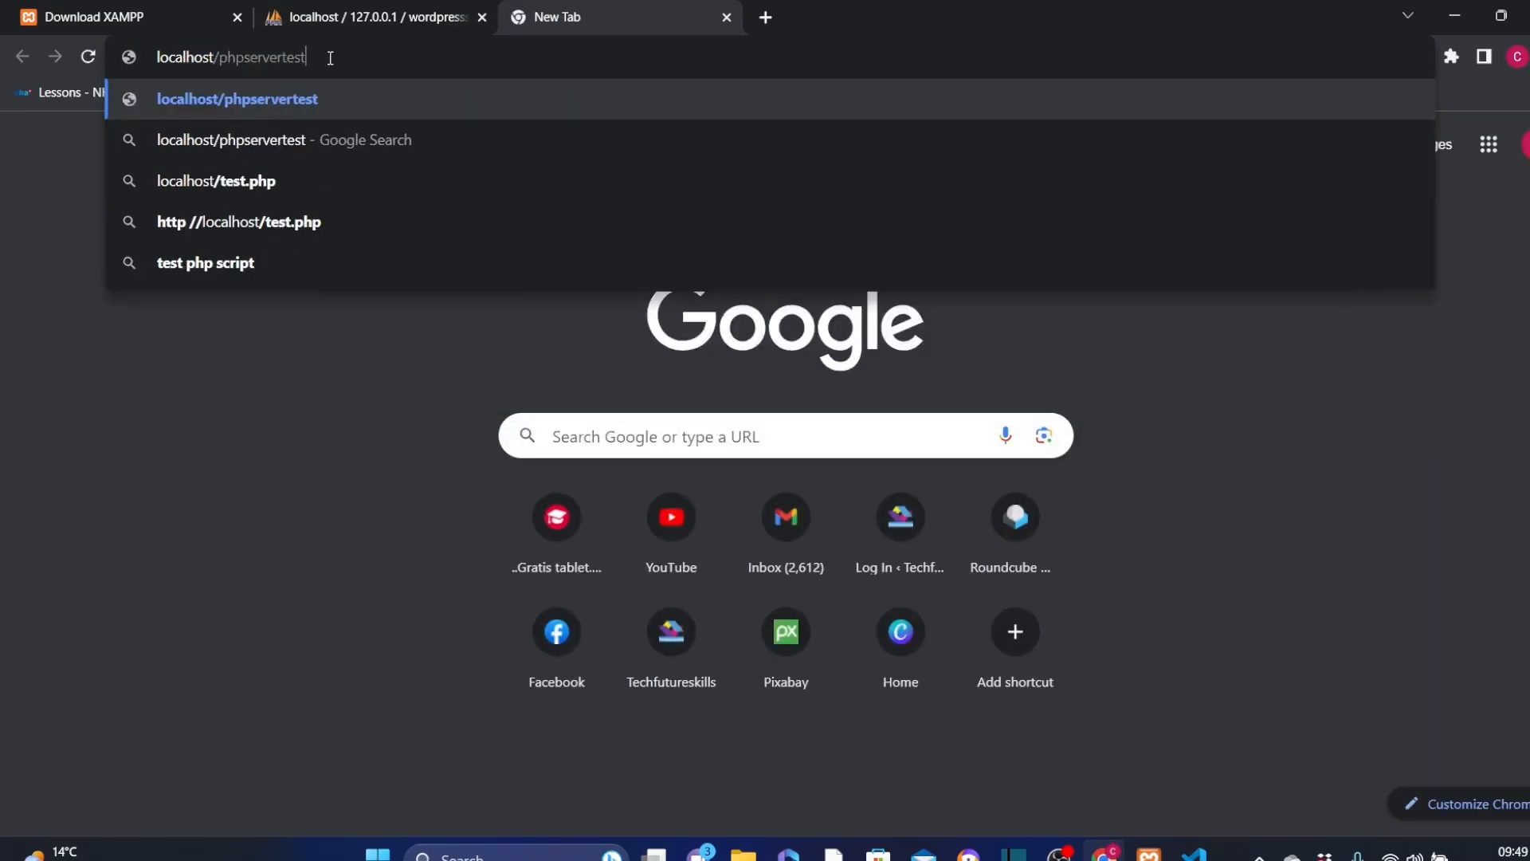
key(Return)
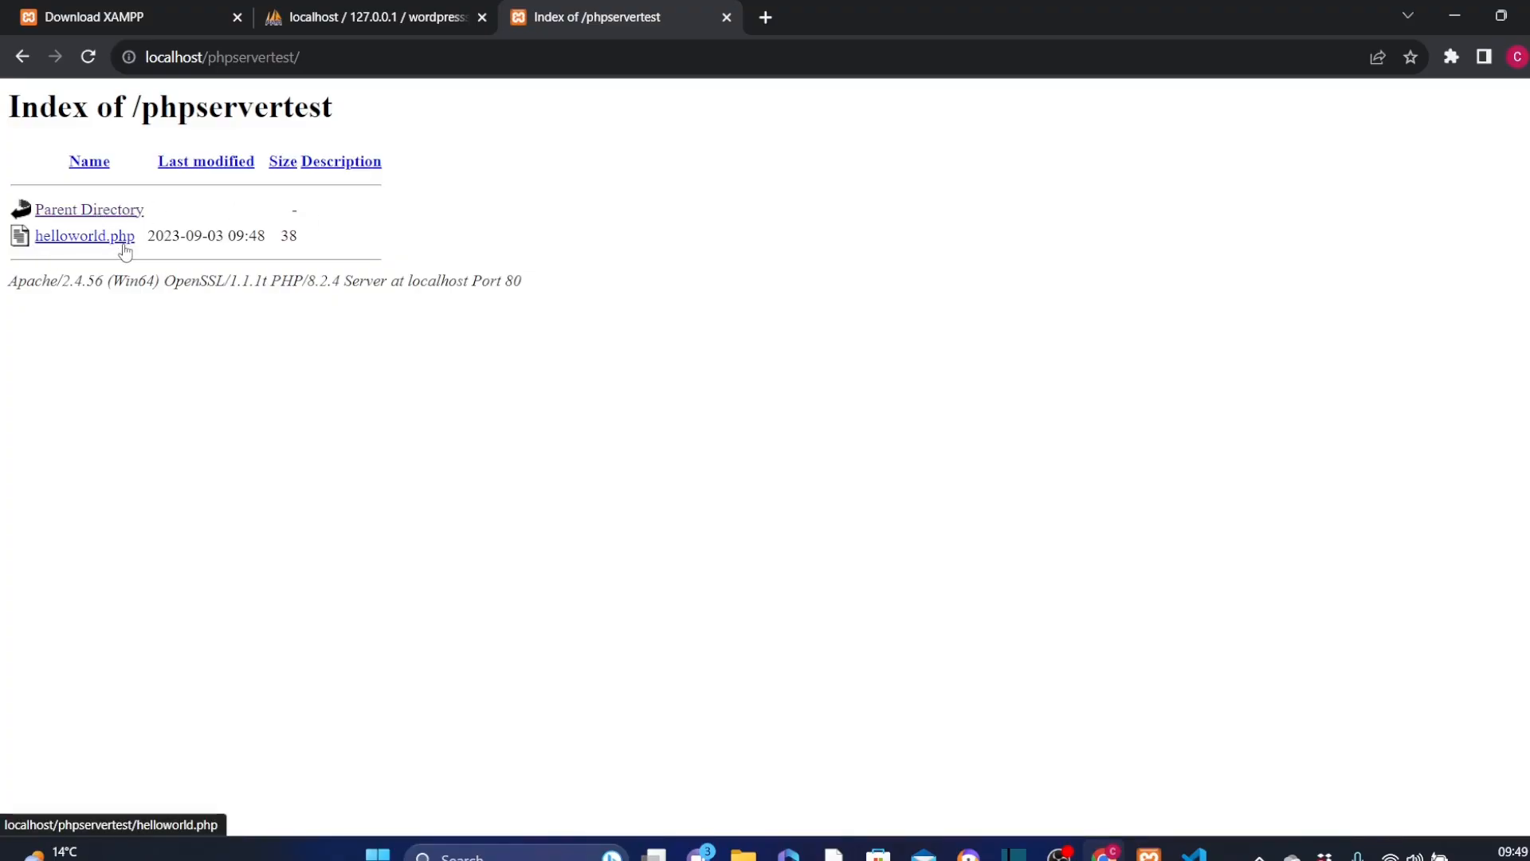
click(88, 239)
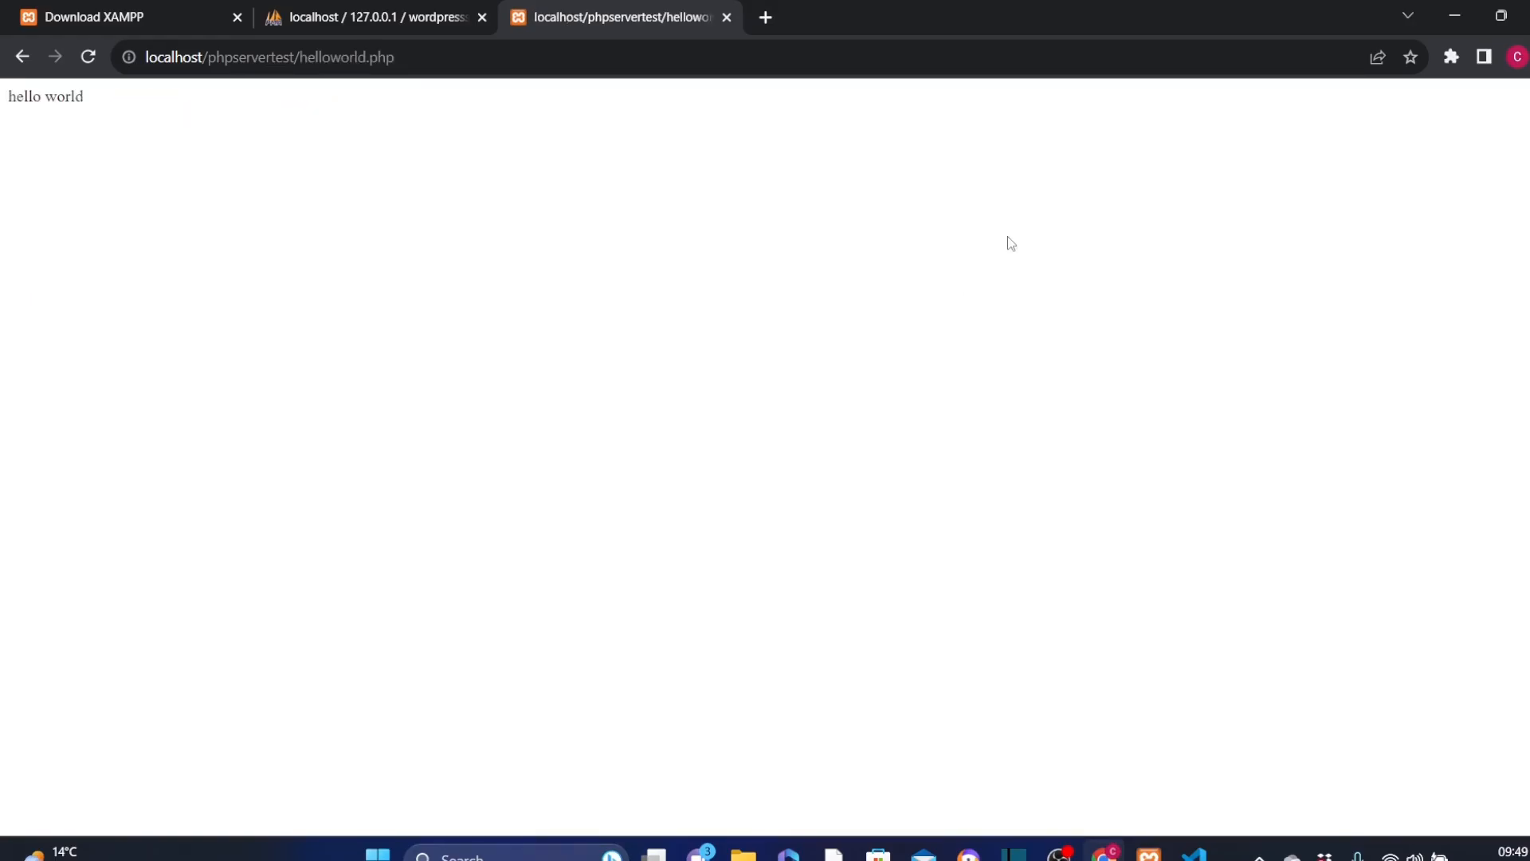
click(1193, 851)
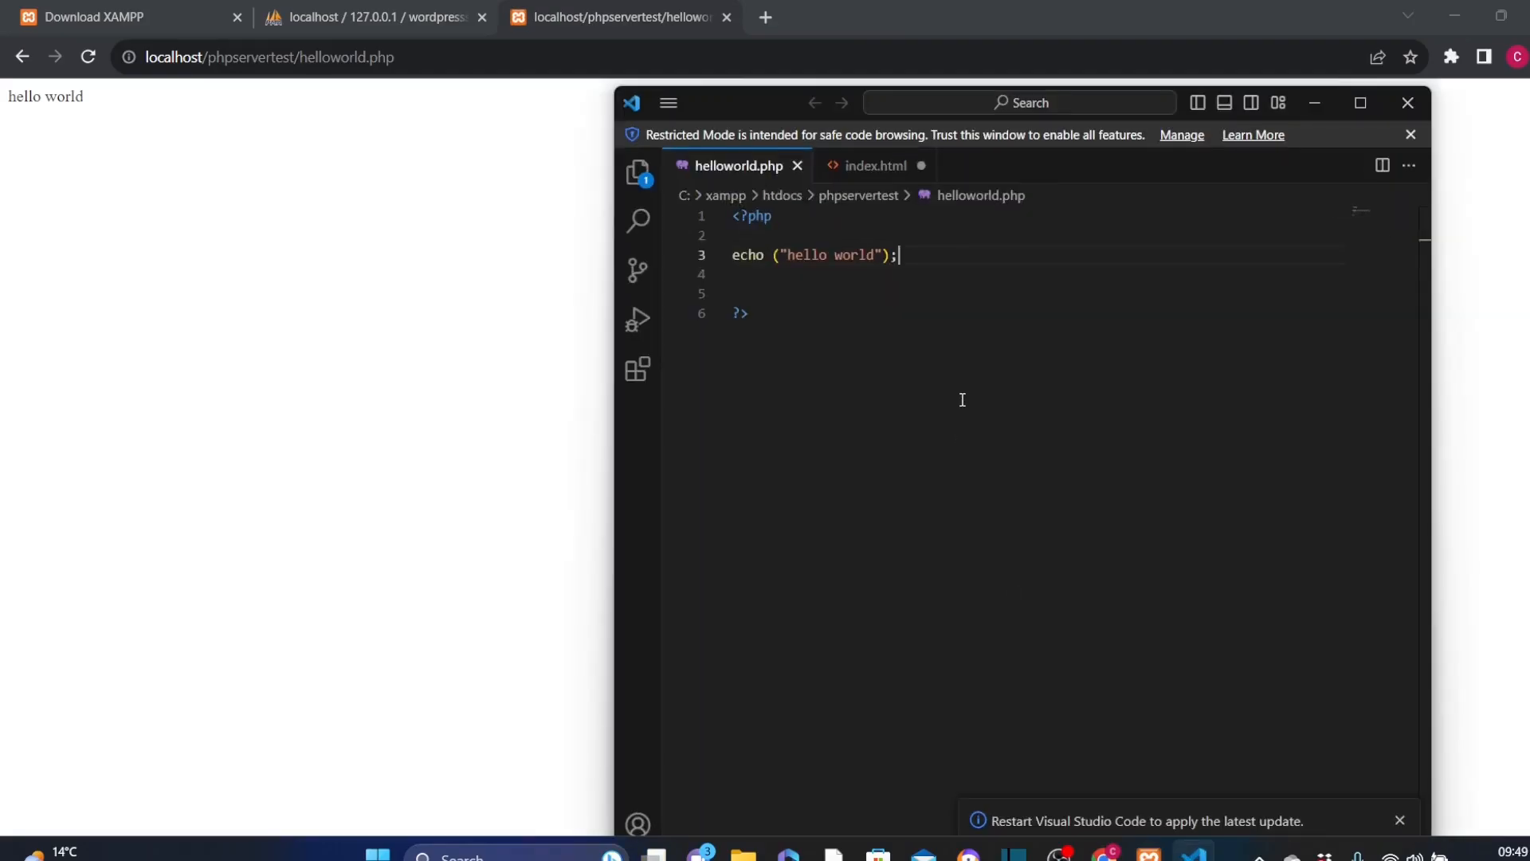